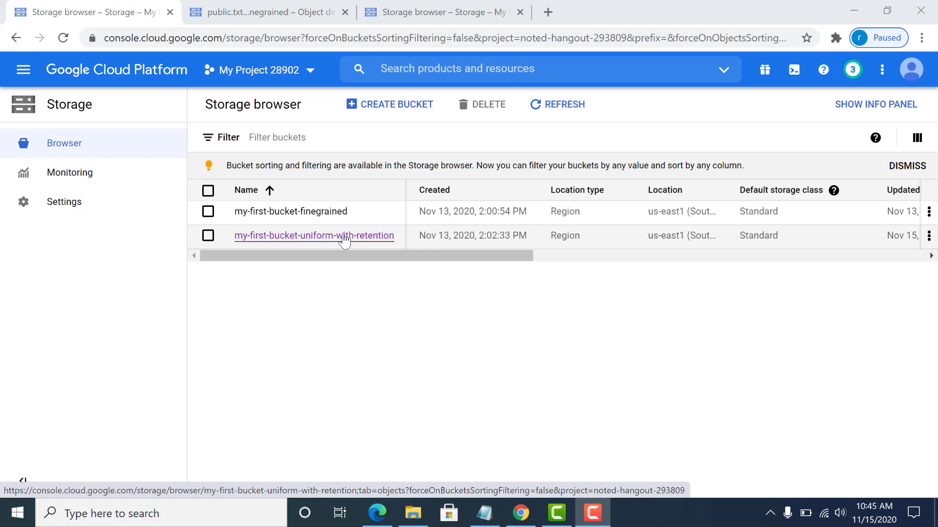
Open the permissions editor for public.txt in my-first-bucket-finegrained.
{"action": "left_click", "coordinate": [340, 213]}
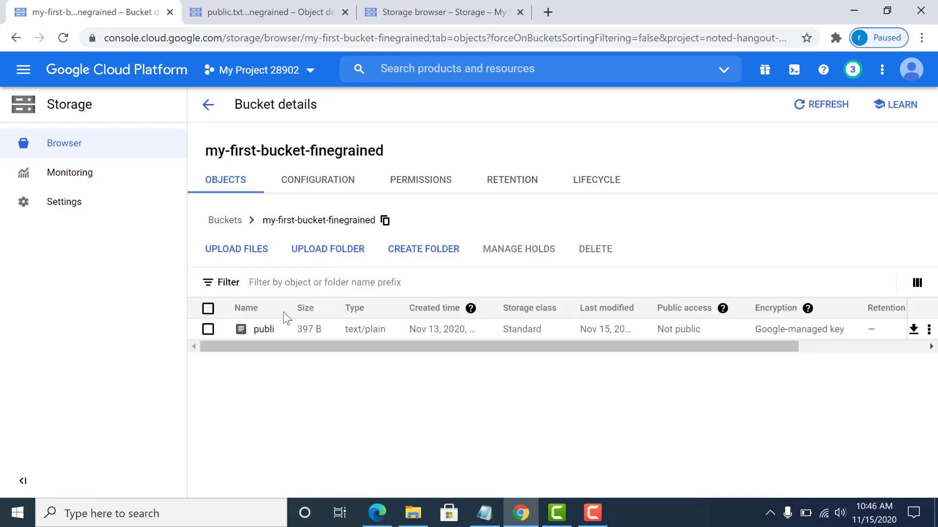
{"action": "left_click", "coordinate": [267, 329]}
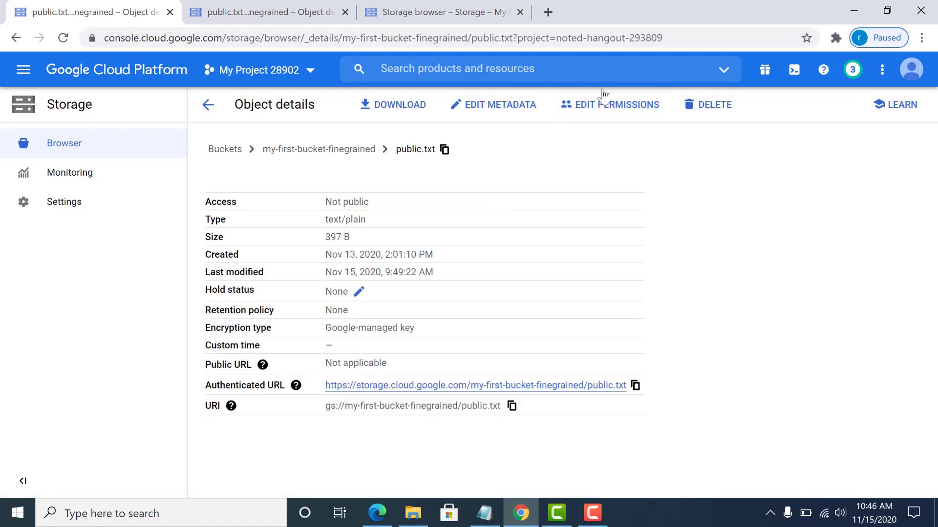
{"action": "left_click", "coordinate": [606, 104]}
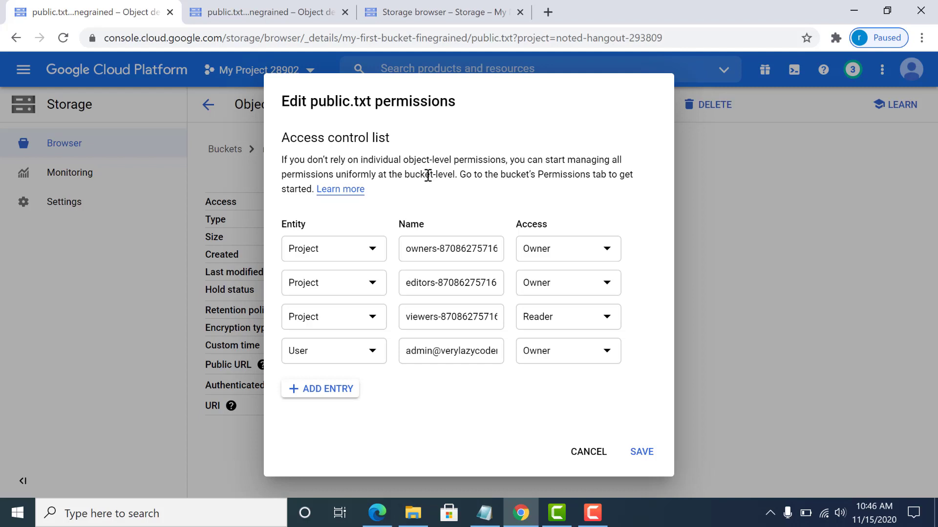
Add a User entry with Reader access for the developer's e-mail to public.txt and save.
{"action": "left_click", "coordinate": [308, 389]}
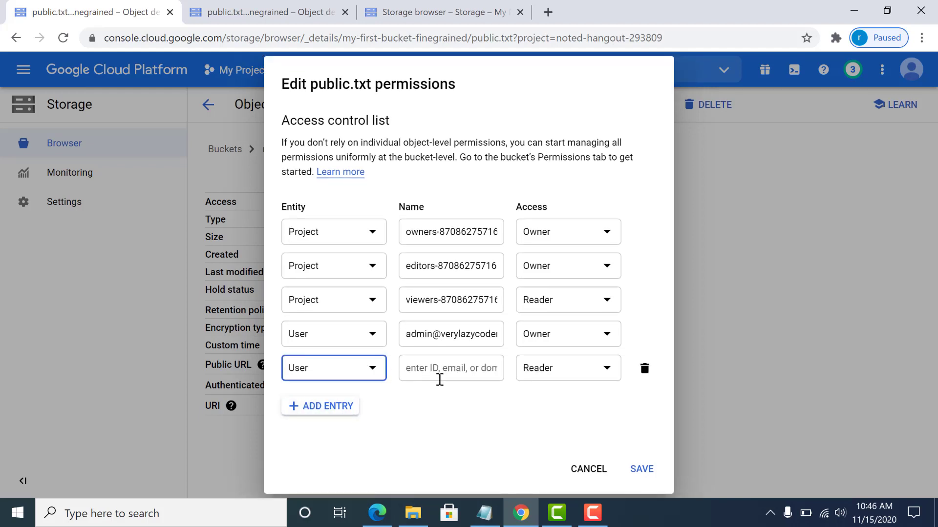
{"action": "left_click", "coordinate": [444, 372]}
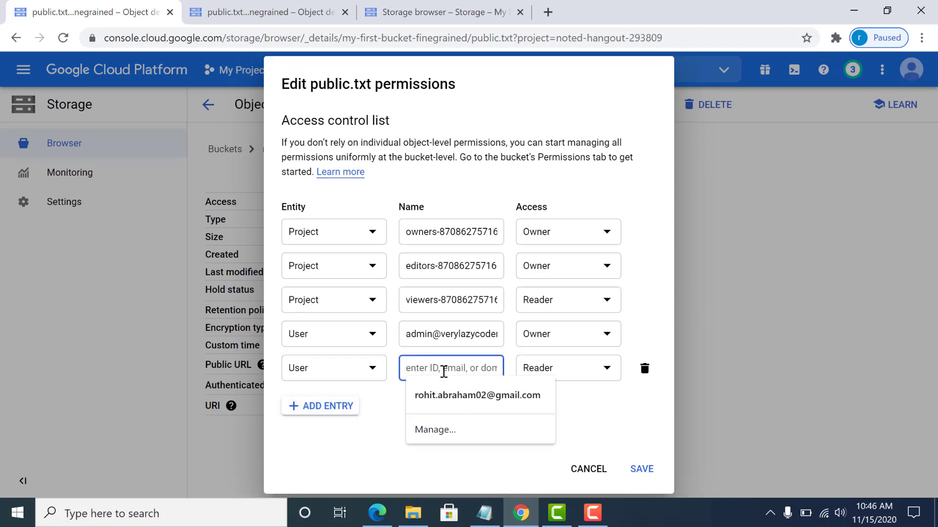
{"action": "left_click", "coordinate": [385, 431]}
{"action": "left_click", "coordinate": [437, 369]}
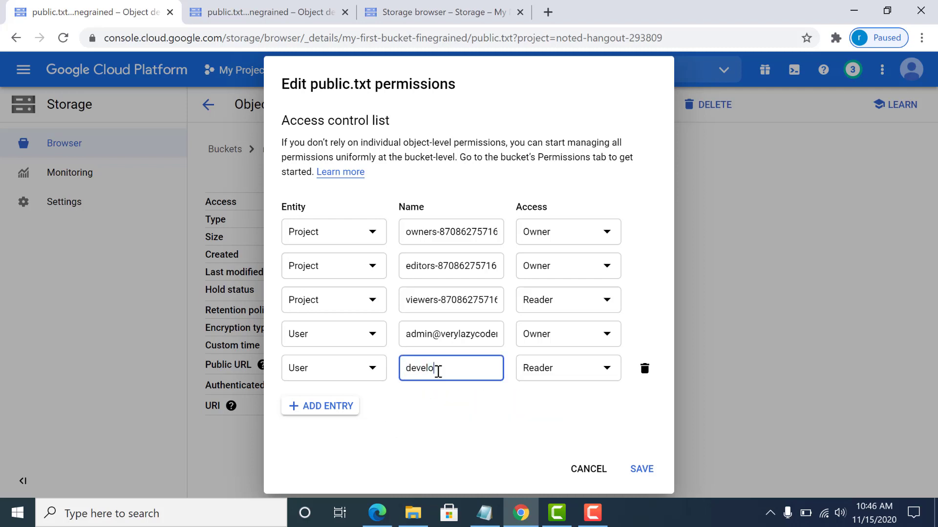
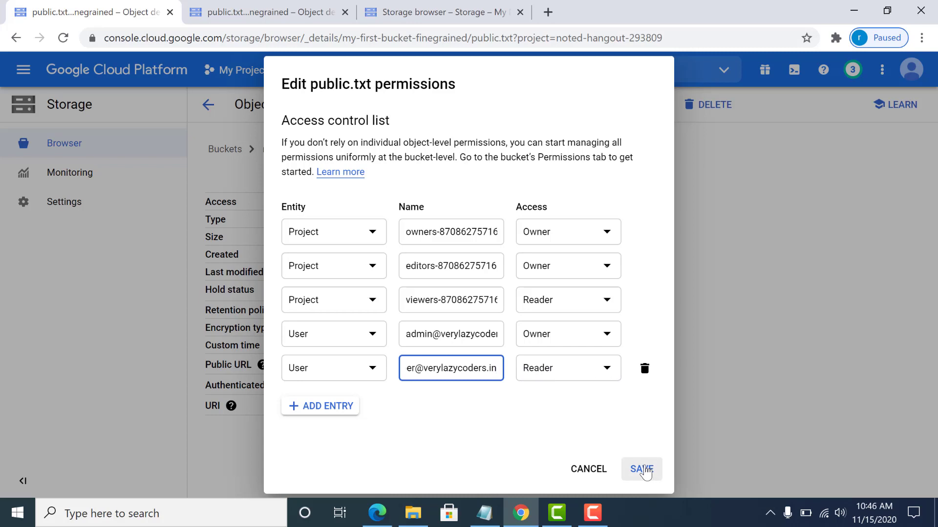
{"action": "left_click", "coordinate": [643, 470]}
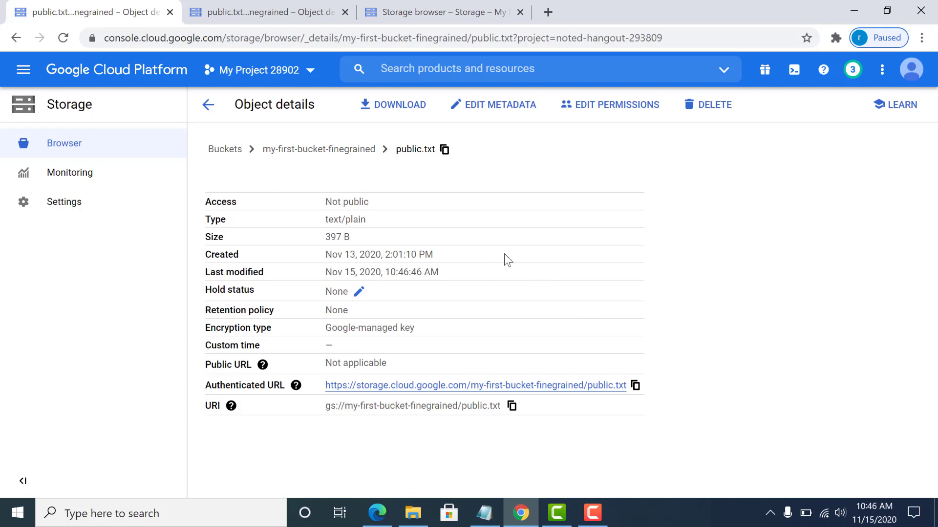
Switch the Storage browser to the developer account and close the old console tabs.
{"action": "left_click", "coordinate": [303, 10]}
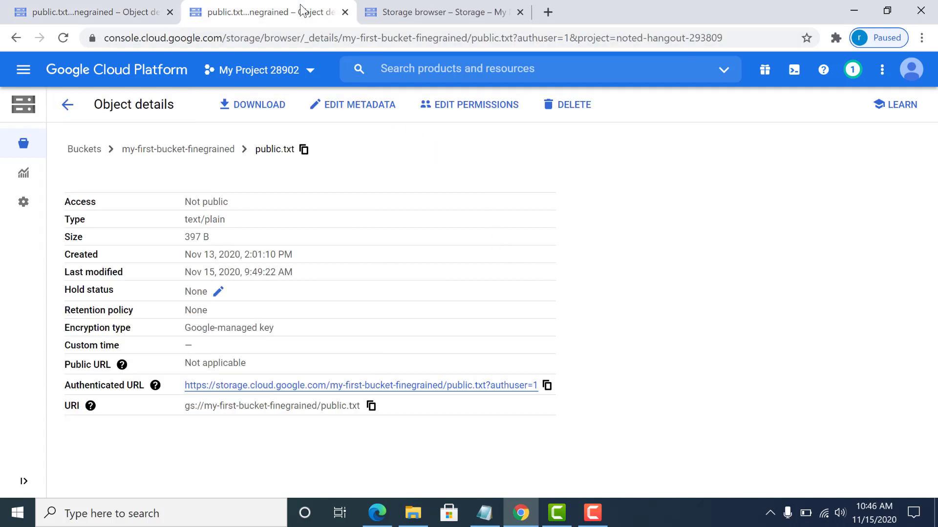
{"action": "left_click", "coordinate": [430, 12]}
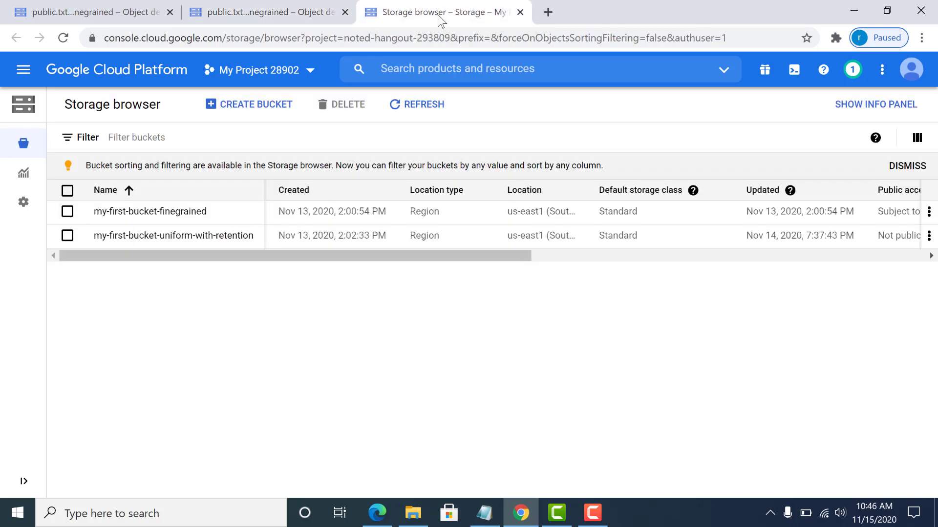
{"action": "left_click", "coordinate": [908, 79]}
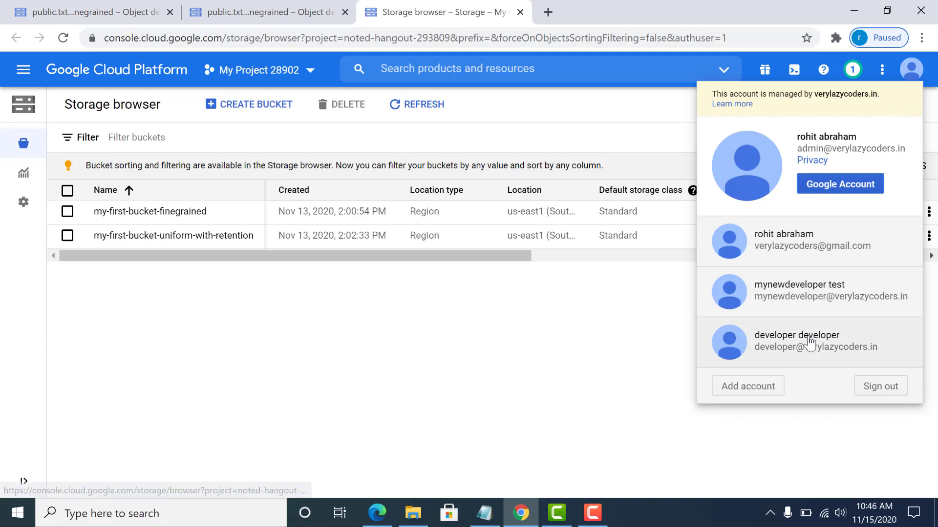
{"action": "left_click", "coordinate": [797, 349]}
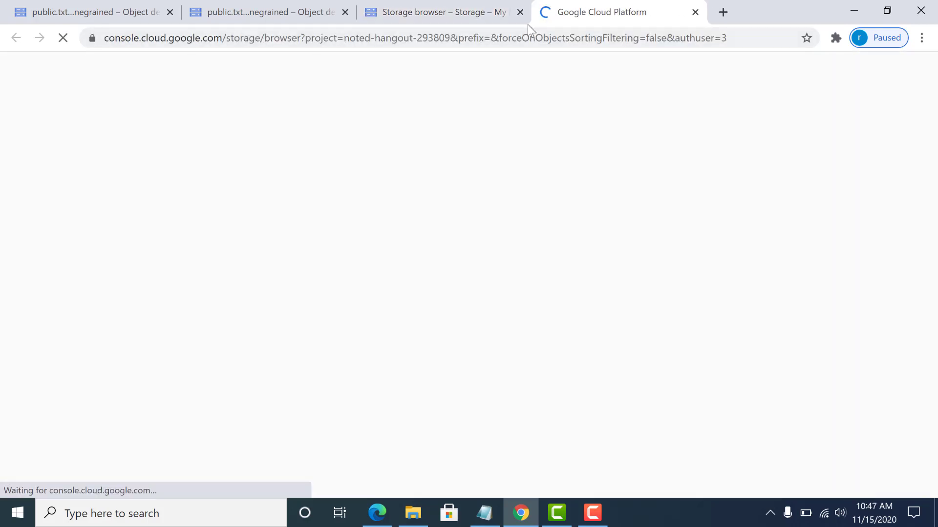
{"action": "left_click", "coordinate": [519, 12]}
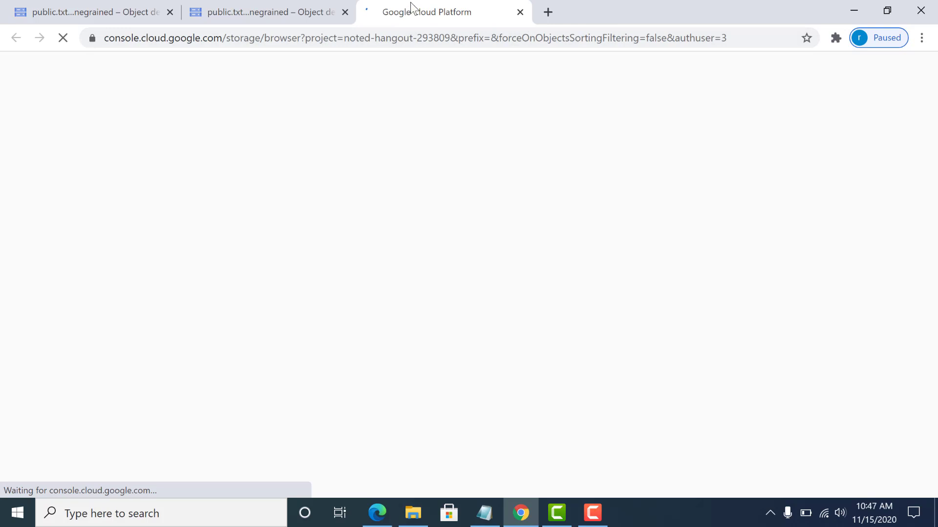
{"action": "left_click", "coordinate": [344, 12]}
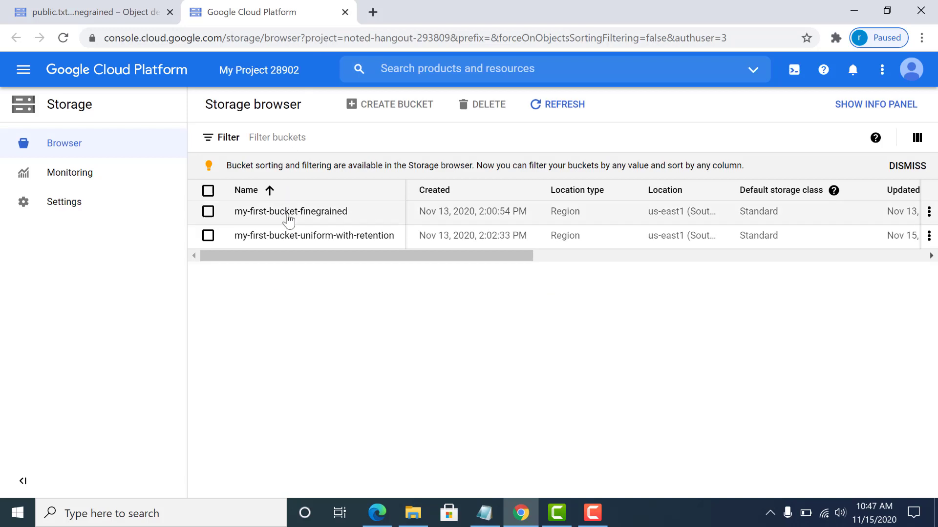
As the developer, open public.txt's Authenticated URL in my-first-bucket-finegrained, then return to the first tab.
{"action": "left_click", "coordinate": [289, 212]}
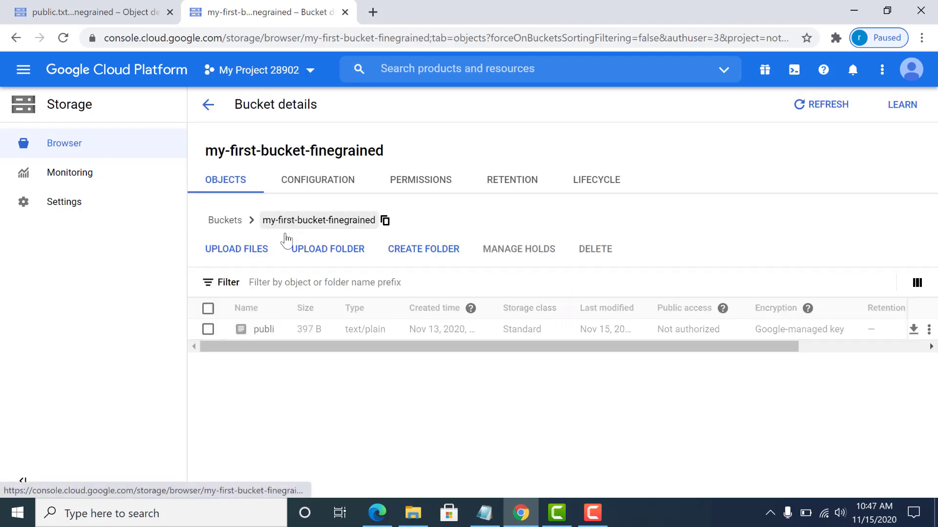
{"action": "left_click", "coordinate": [266, 330]}
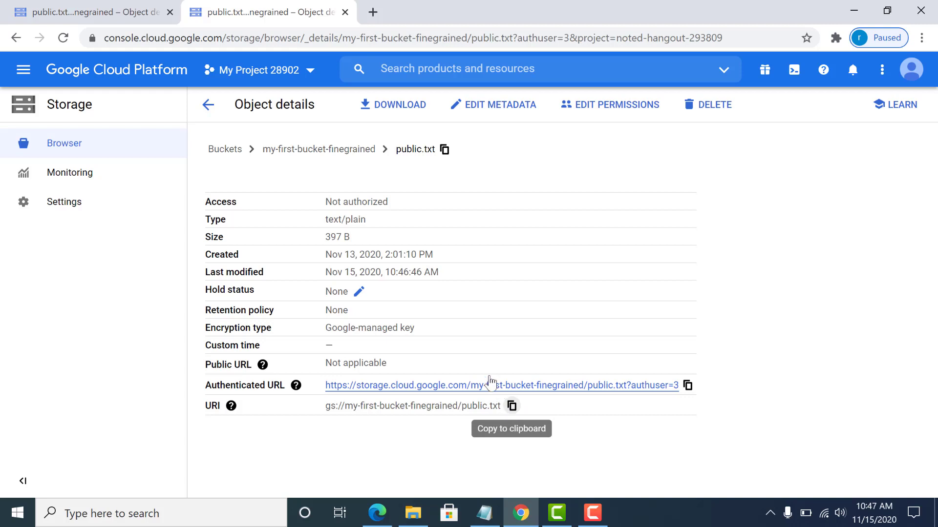
{"action": "left_click", "coordinate": [525, 385]}
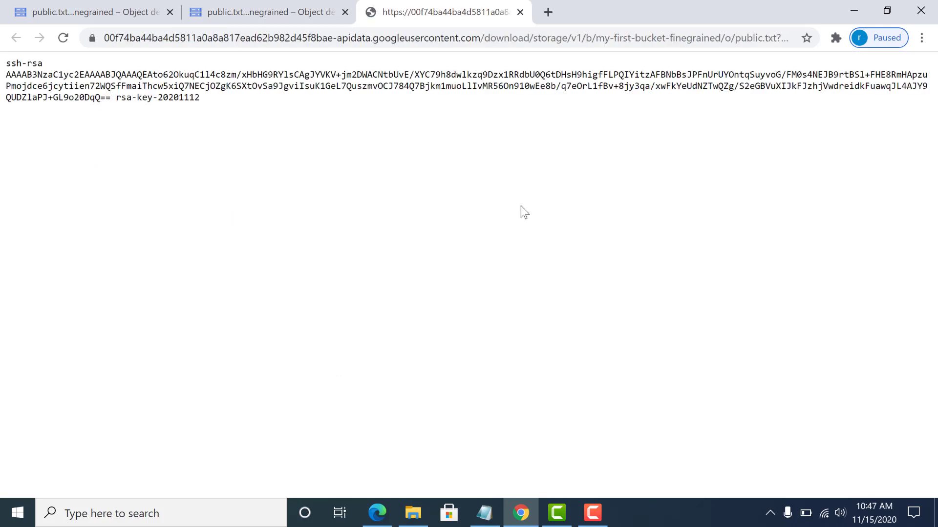
{"action": "left_click", "coordinate": [520, 12]}
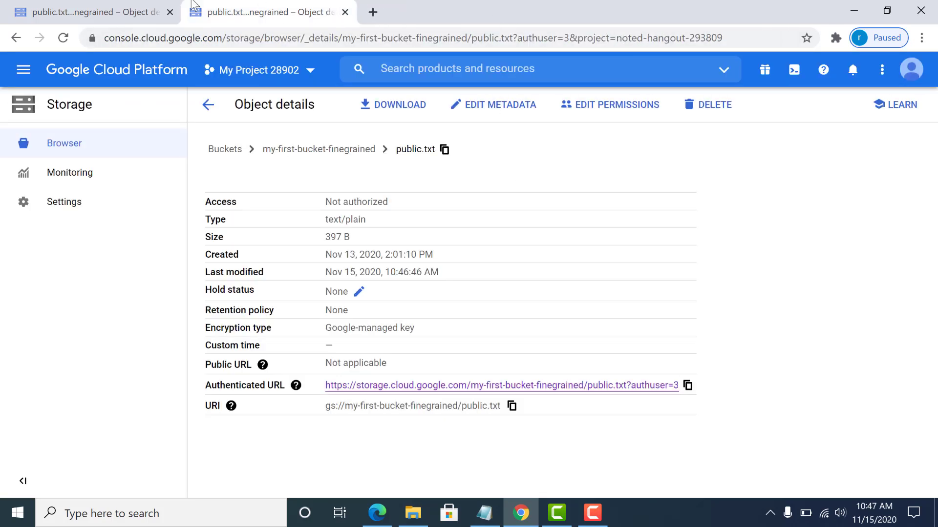
{"action": "left_click", "coordinate": [51, 13]}
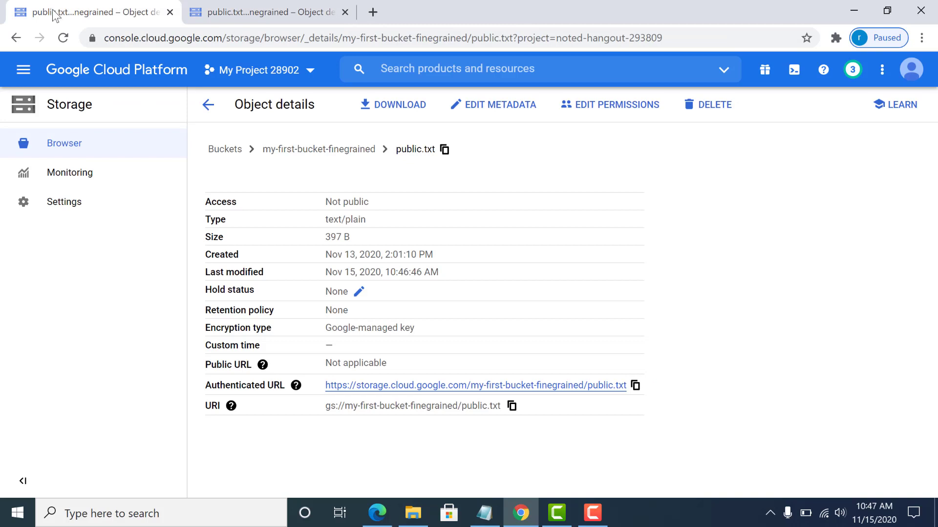
Go back to the bucket list and open my-first-bucket-uniform-with-retention.
{"action": "left_click", "coordinate": [207, 104]}
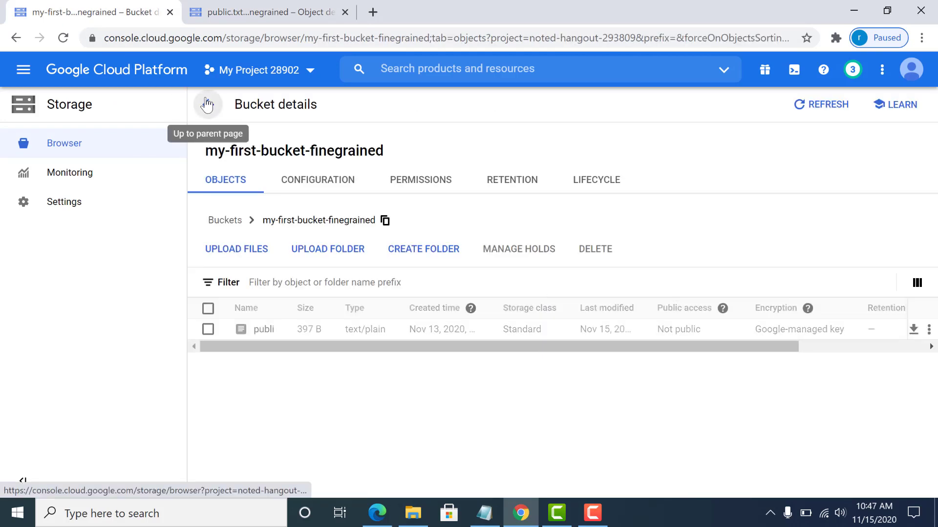
{"action": "left_click", "coordinate": [207, 105]}
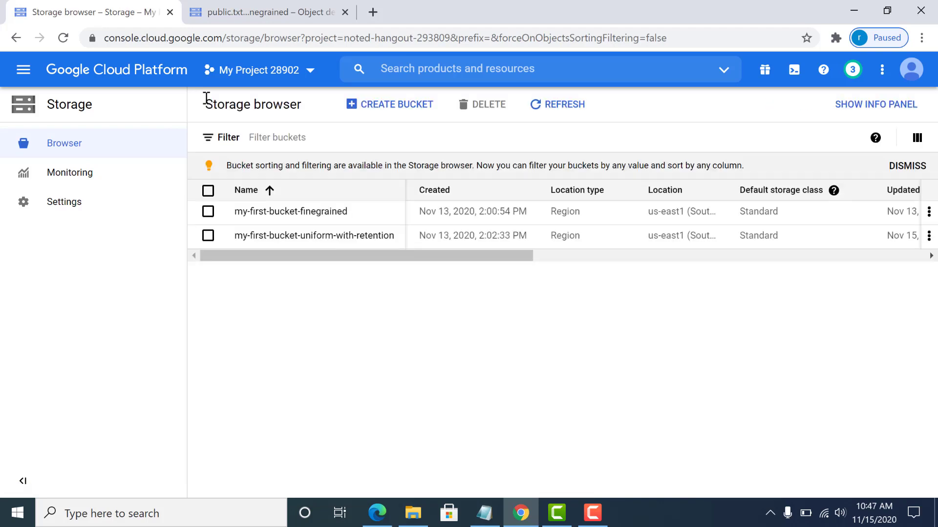
{"action": "left_click", "coordinate": [294, 236]}
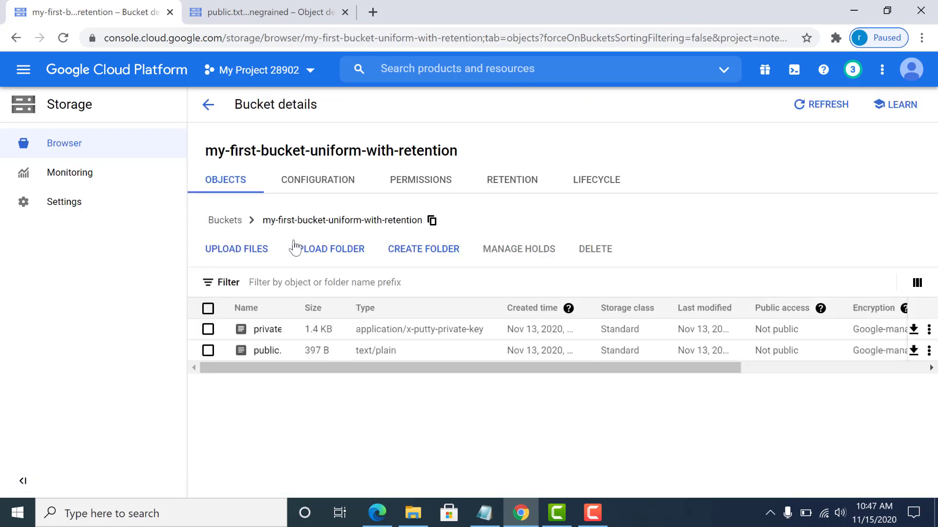
Try editing private.ppk's permissions, dismiss the uniform-access error, and return to the object list.
{"action": "left_click", "coordinate": [263, 337]}
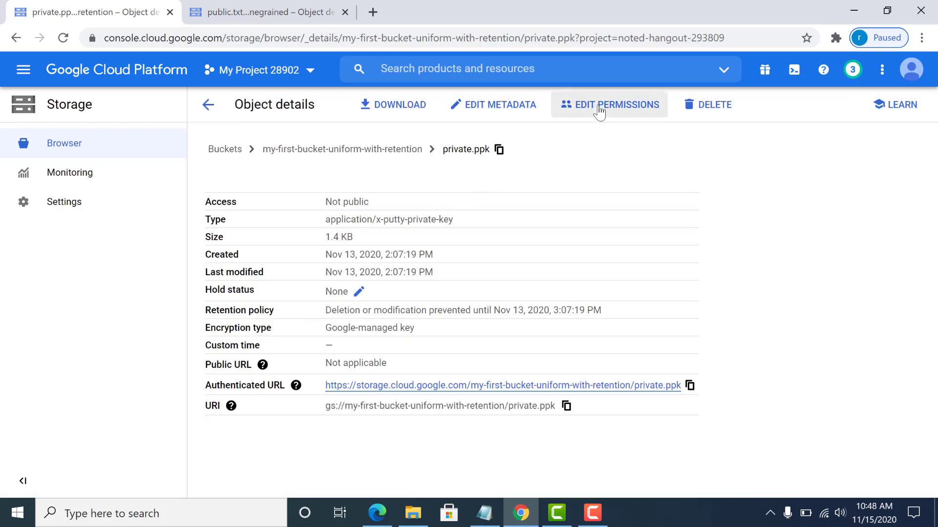
{"action": "left_click", "coordinate": [599, 112]}
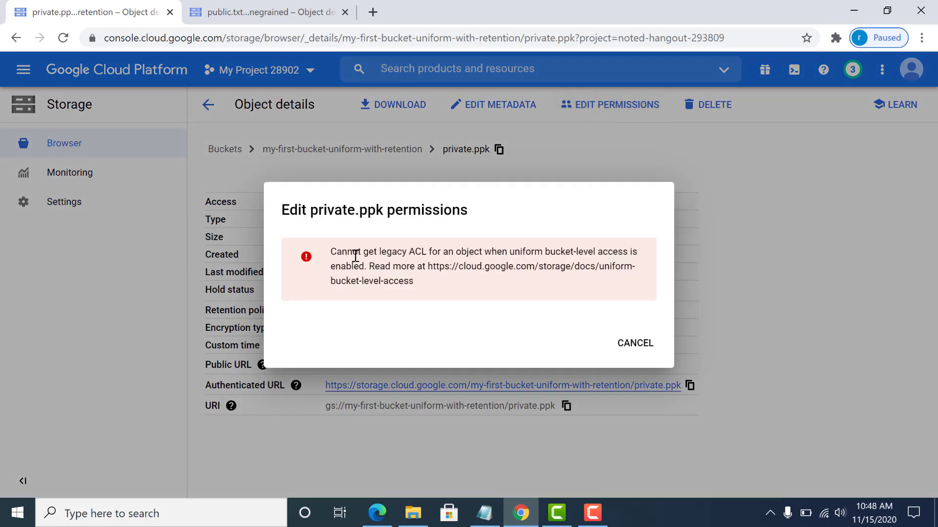
{"action": "left_click_drag", "start_coordinate": [330, 251], "coordinate": [508, 264]}
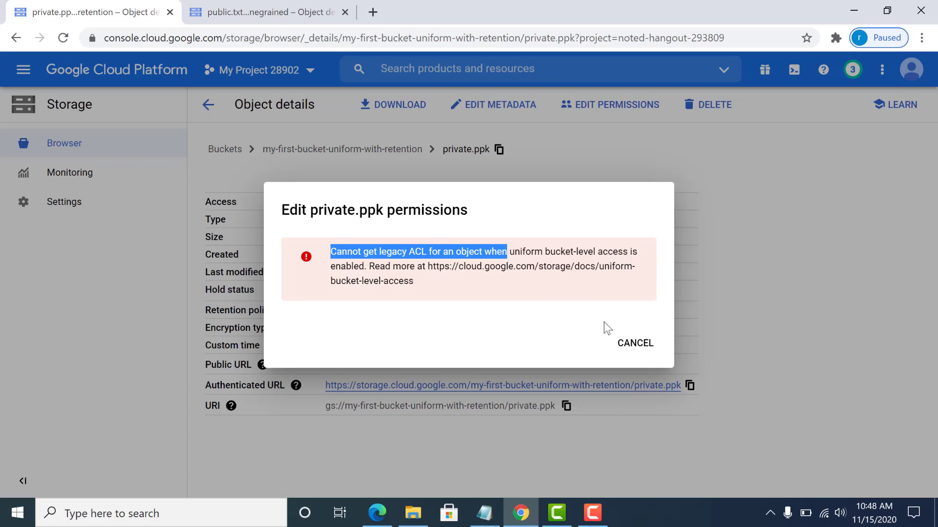
{"action": "left_click", "coordinate": [630, 344]}
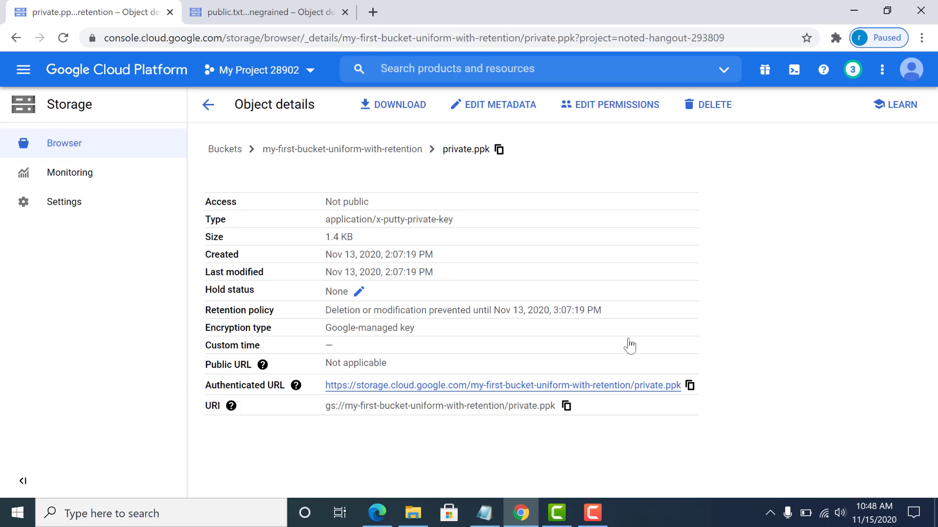
{"action": "left_click", "coordinate": [208, 111]}
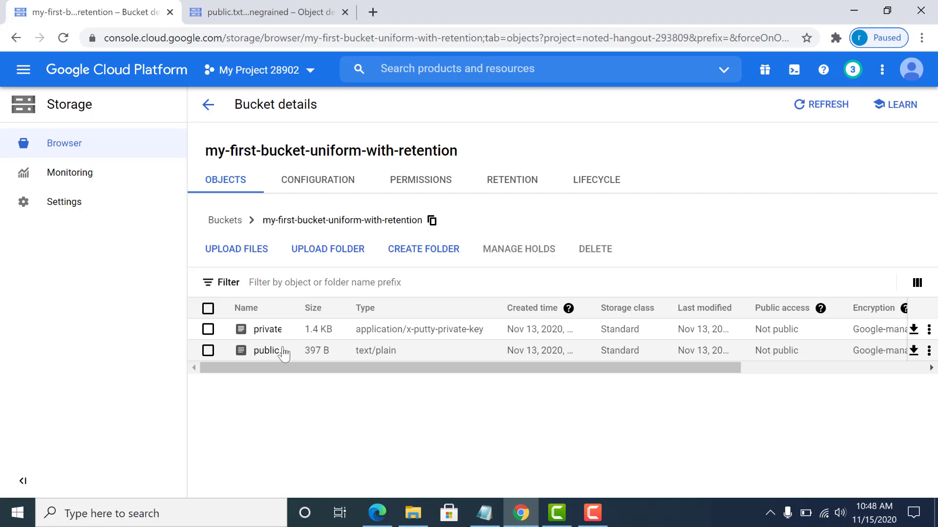
Show my-first-bucket-uniform-with-retention's permissions and scroll to the developer's Storage Object Viewer row.
{"action": "left_click", "coordinate": [205, 105]}
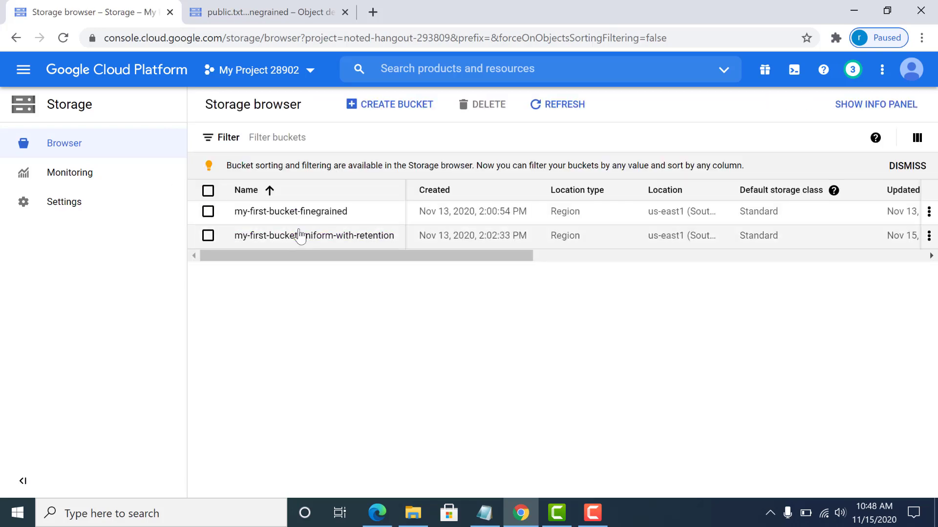
{"action": "left_click", "coordinate": [300, 235]}
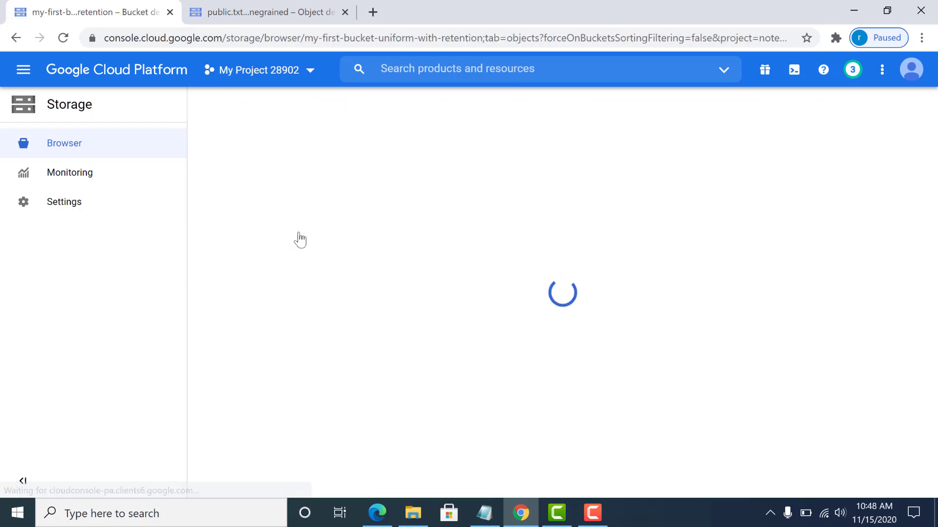
{"action": "left_click", "coordinate": [393, 182]}
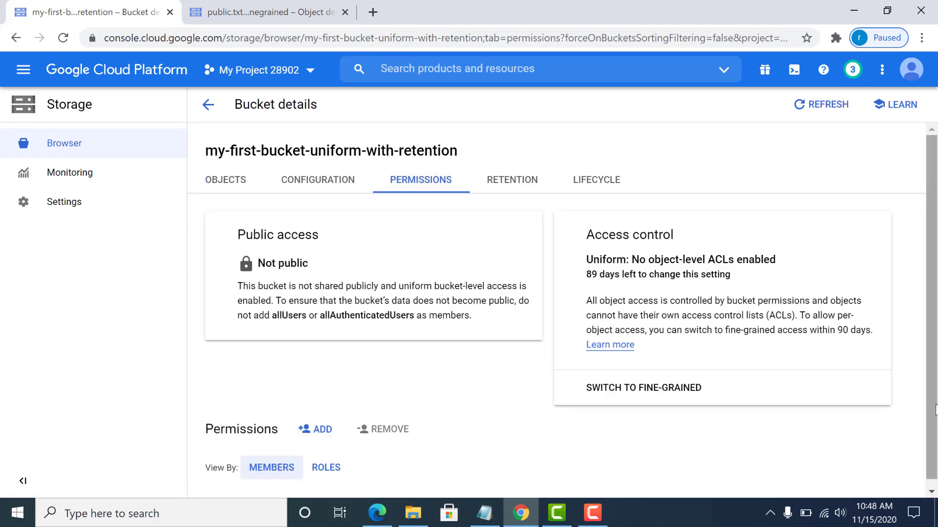
{"action": "scroll", "coordinate": [935, 462], "scroll_direction": "down", "scroll_amount": 6}
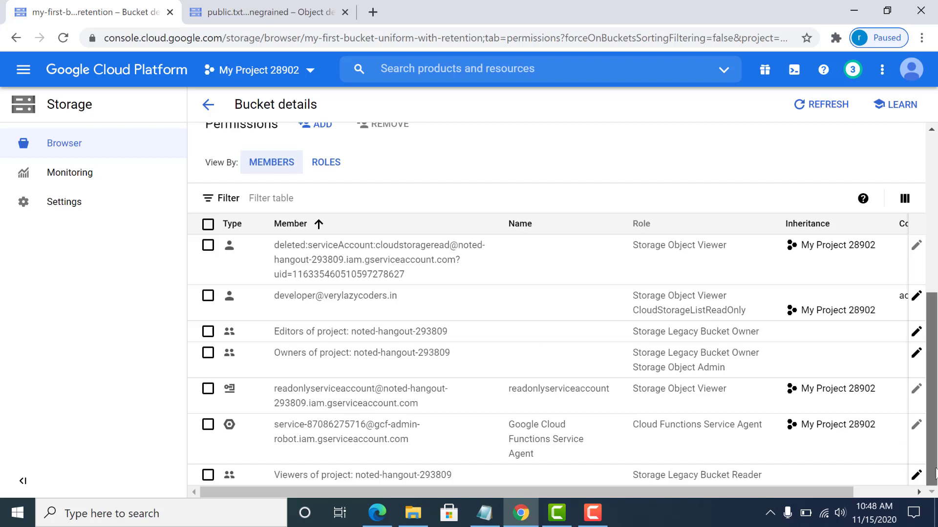
{"action": "scroll", "coordinate": [888, 379], "scroll_direction": "right", "scroll_amount": 3}
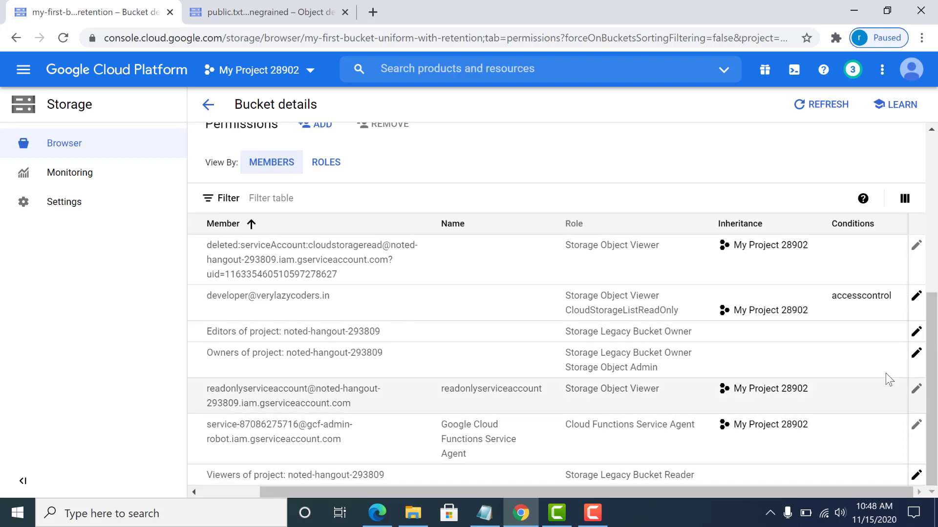
Set the developer's accesscontrol condition resource type to storage.googleapis.com/Object and save the policy.
{"action": "left_click", "coordinate": [915, 299]}
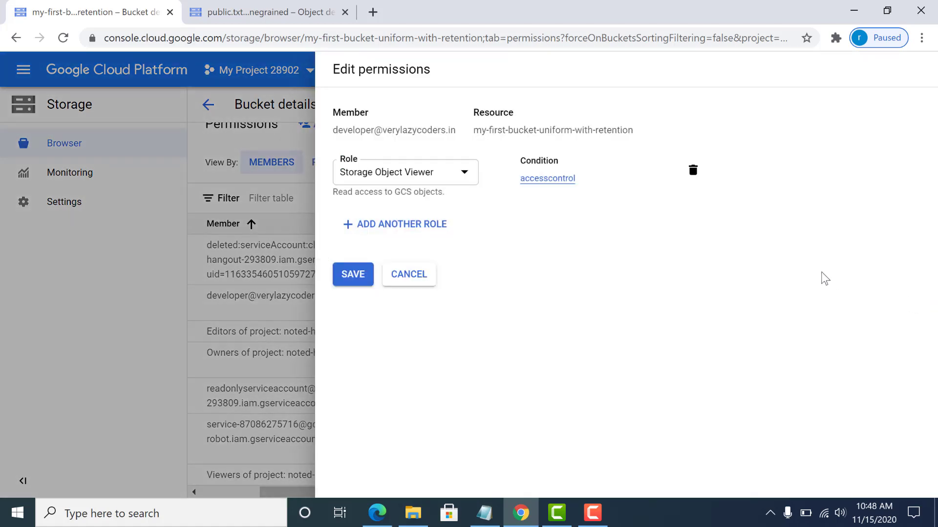
{"action": "left_click", "coordinate": [539, 179]}
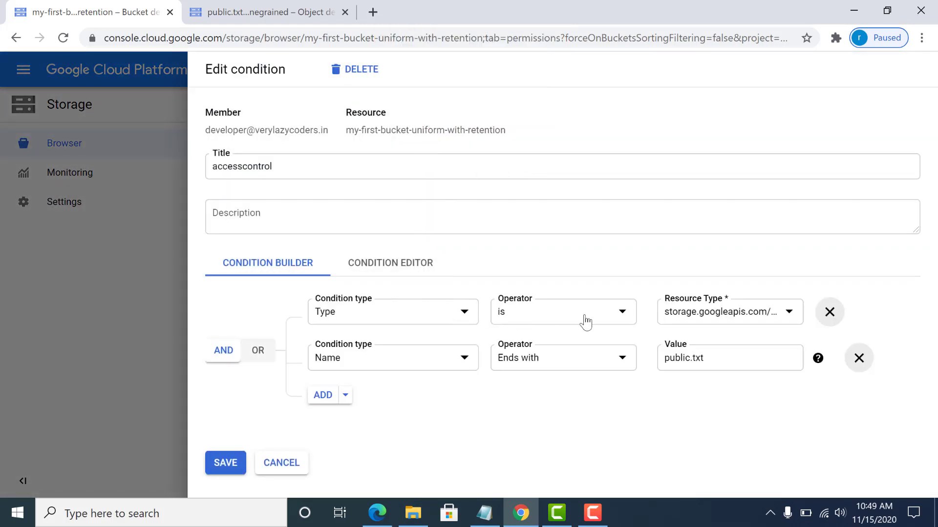
{"action": "left_click", "coordinate": [715, 322]}
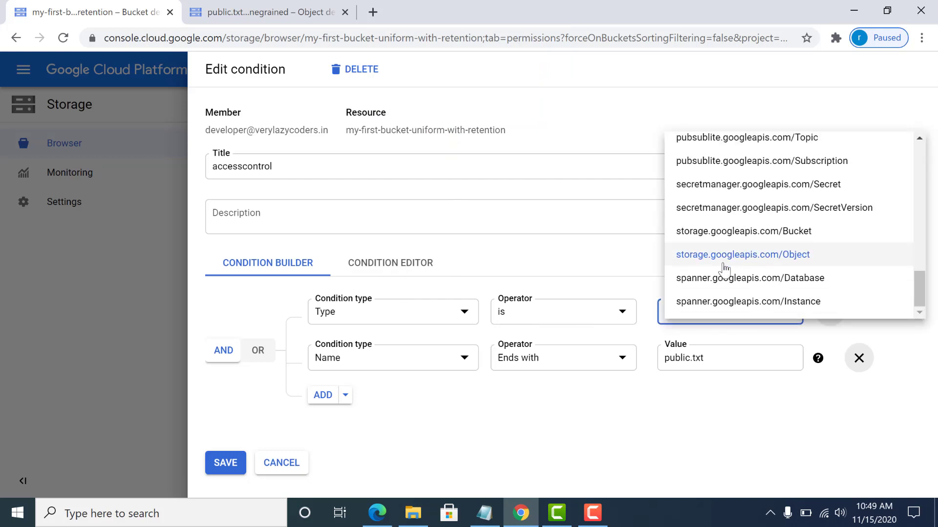
{"action": "left_click", "coordinate": [439, 367]}
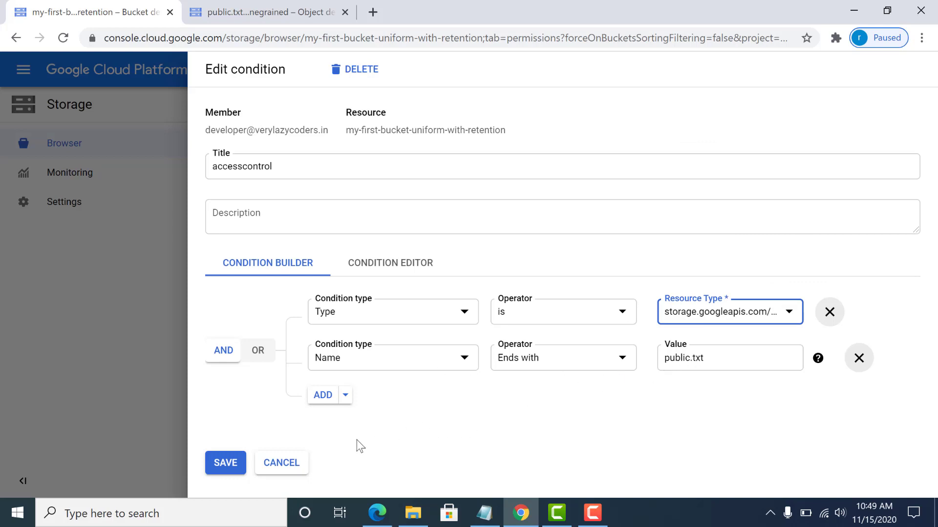
{"action": "left_click", "coordinate": [229, 461]}
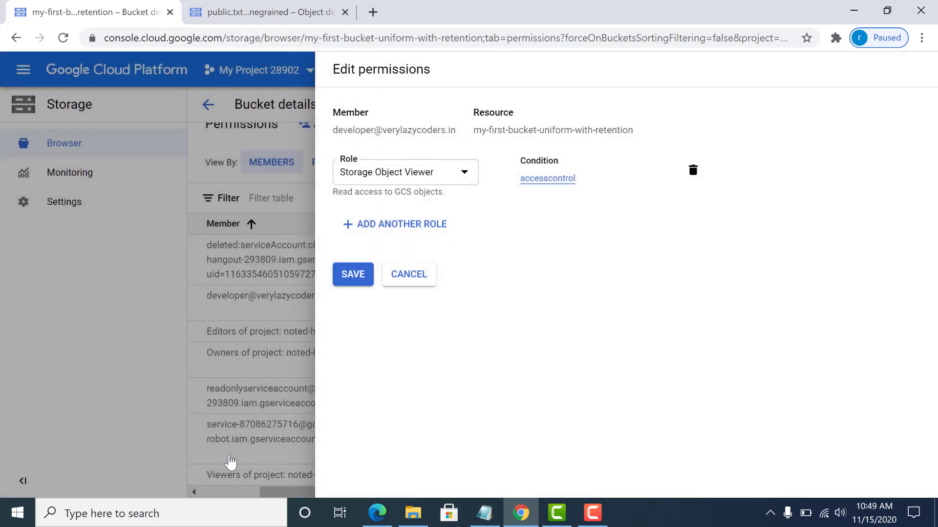
{"action": "left_click", "coordinate": [352, 283]}
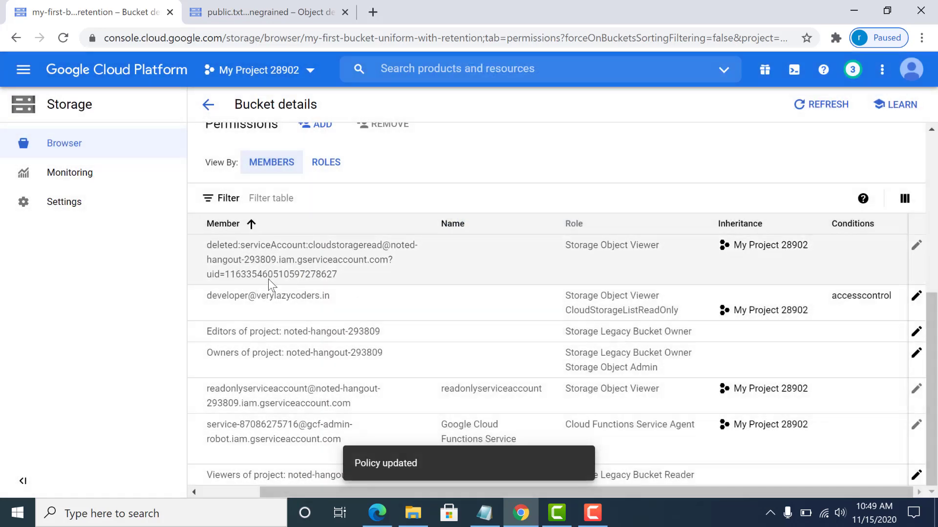
Review the updated members table, then bring the finegrained bucket's public.txt details tab forward.
{"action": "left_click_drag", "start_coordinate": [203, 295], "coordinate": [329, 296]}
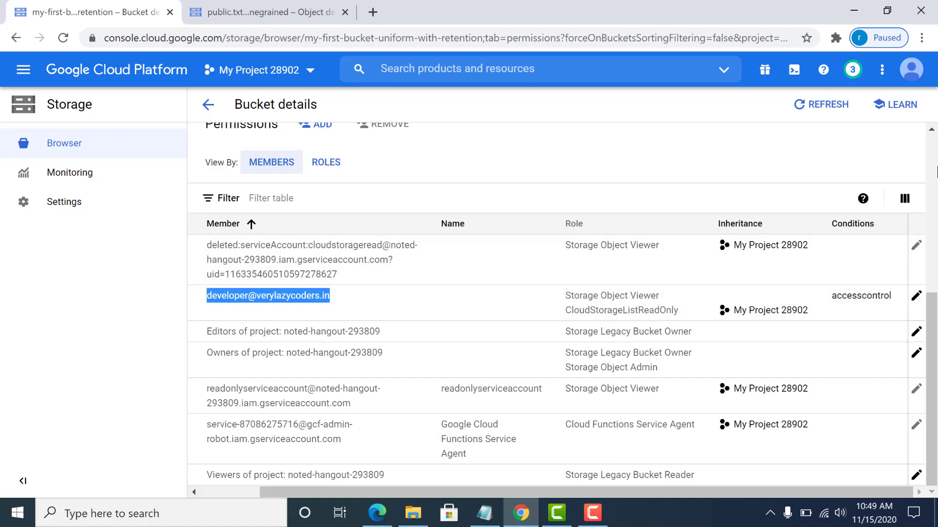
{"action": "scroll", "coordinate": [346, 136], "scroll_direction": "up", "scroll_amount": 6}
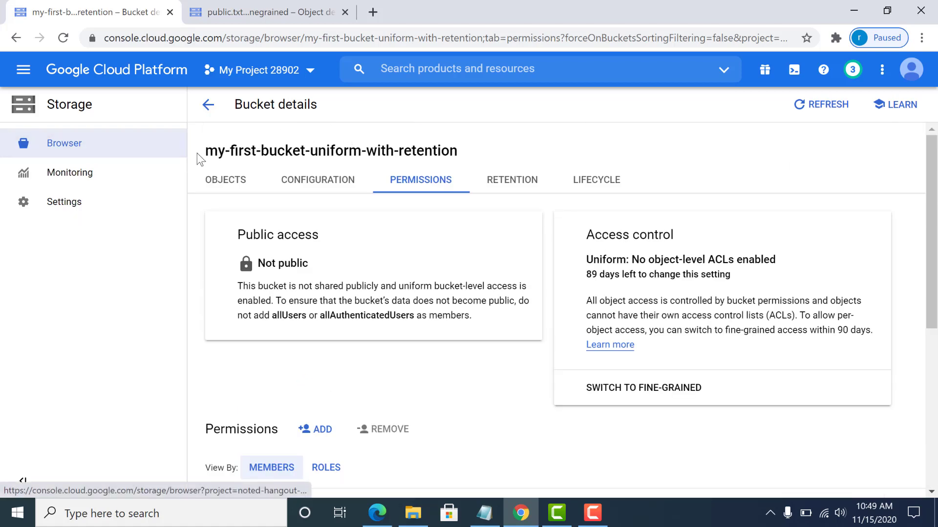
{"action": "left_click_drag", "start_coordinate": [198, 153], "coordinate": [469, 155]}
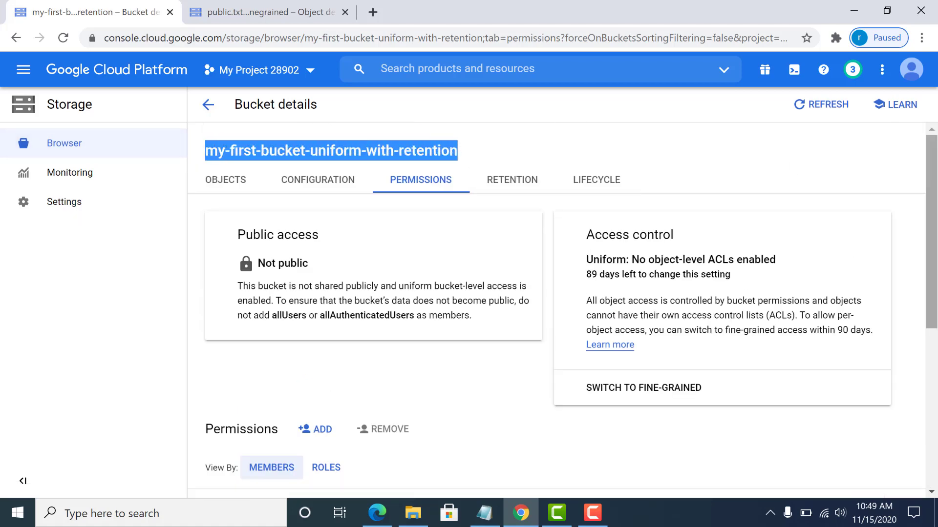
{"action": "scroll", "coordinate": [711, 276], "scroll_direction": "down", "scroll_amount": 6}
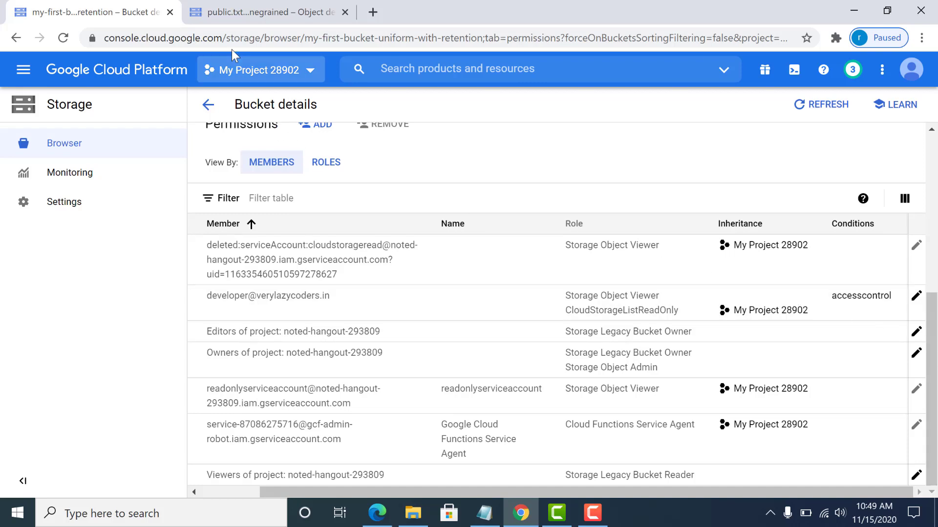
{"action": "left_click", "coordinate": [242, 9]}
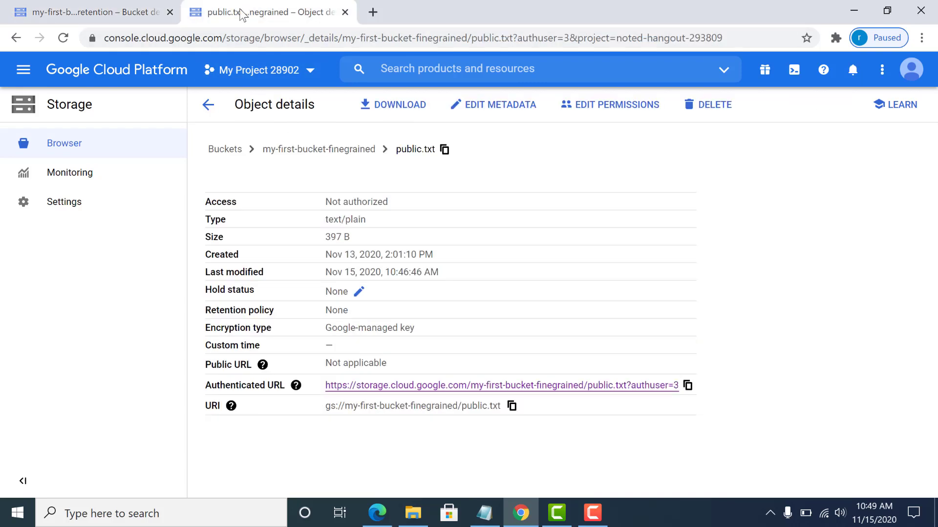
Check the signed-in account and open my-first-bucket-uniform-with-retention's objects, both Not authorized.
{"action": "left_click", "coordinate": [197, 108]}
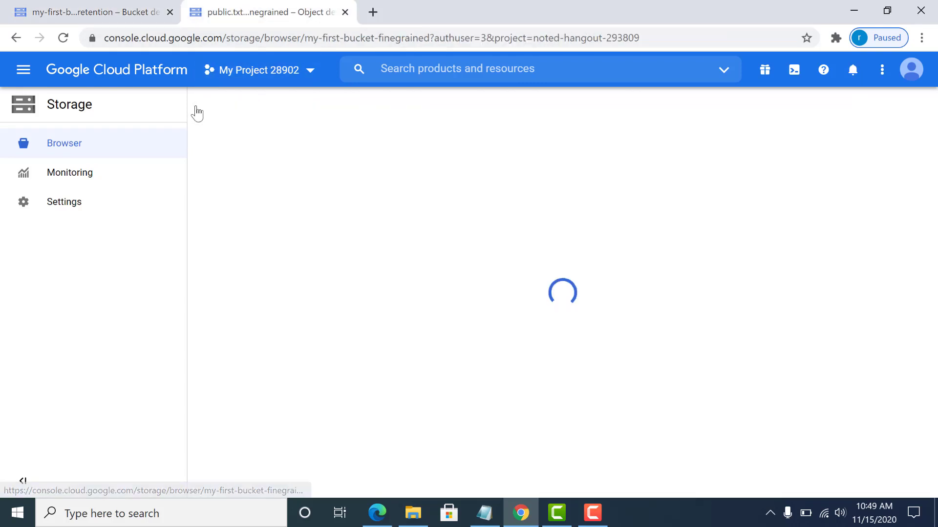
{"action": "left_click", "coordinate": [911, 72]}
{"action": "left_click", "coordinate": [608, 133]}
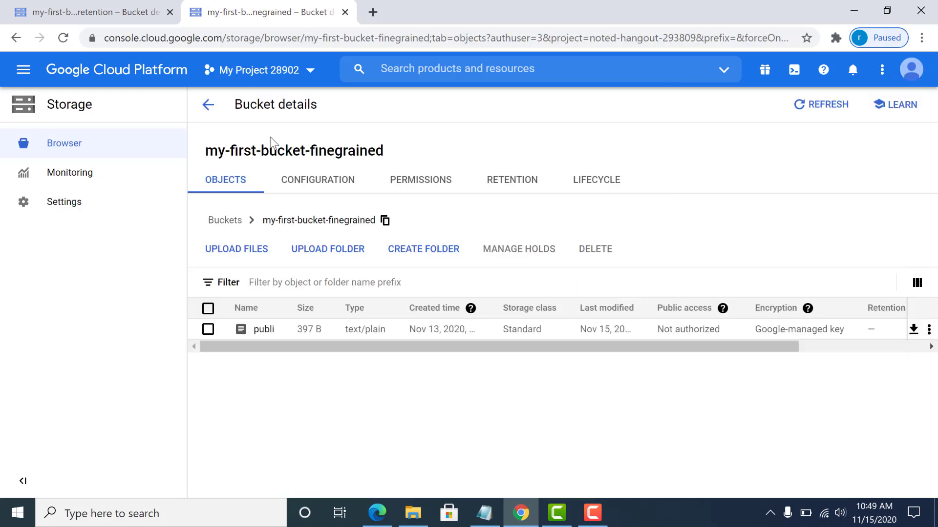
{"action": "left_click", "coordinate": [197, 109]}
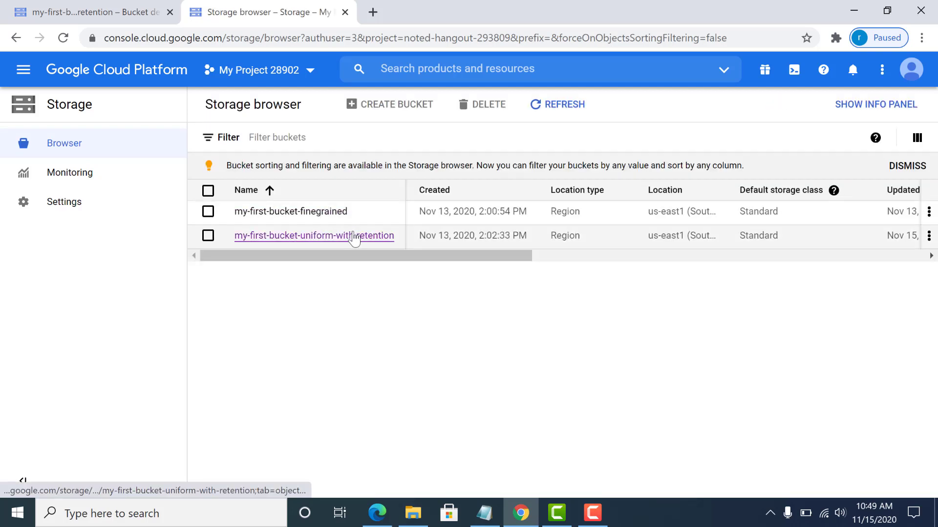
{"action": "left_click", "coordinate": [353, 237]}
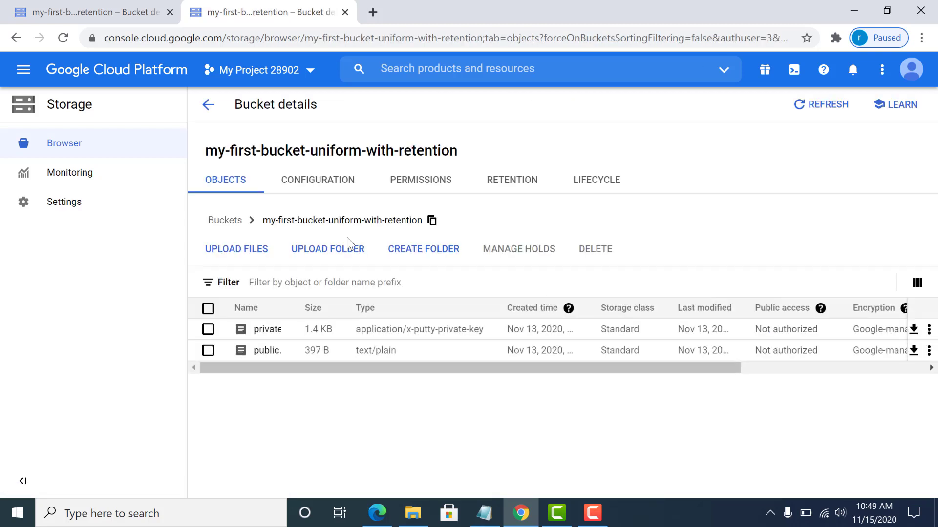
Inspect the public.txt and private.ppk object details, then go back to the bucket's object list.
{"action": "left_click", "coordinate": [266, 351]}
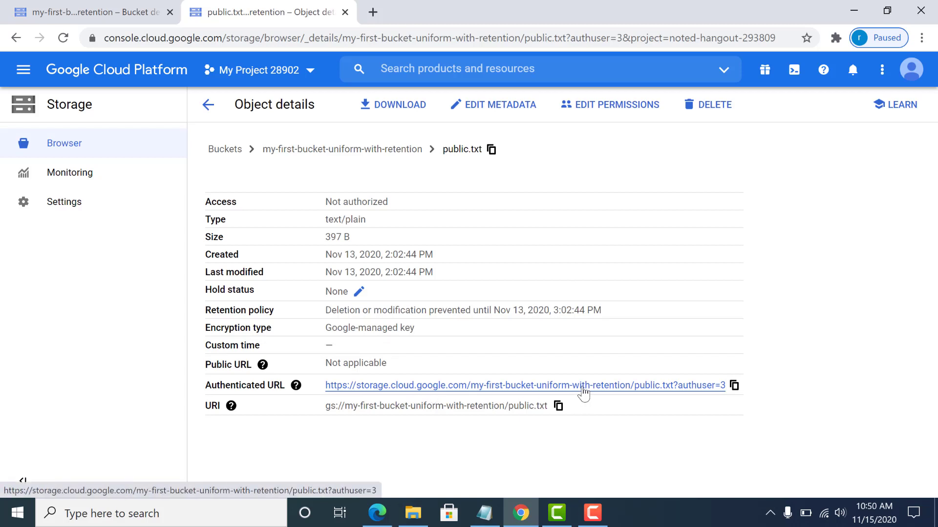
{"action": "left_click", "coordinate": [206, 106]}
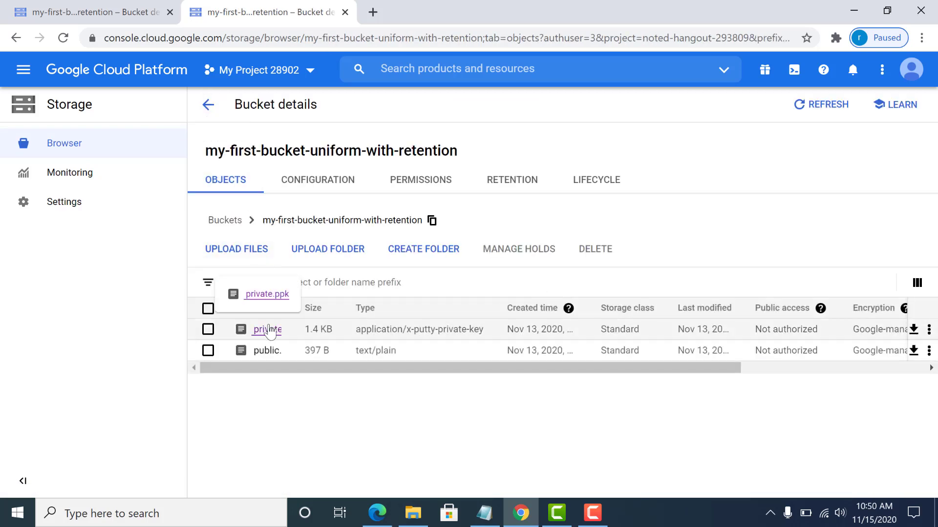
{"action": "left_click", "coordinate": [268, 330]}
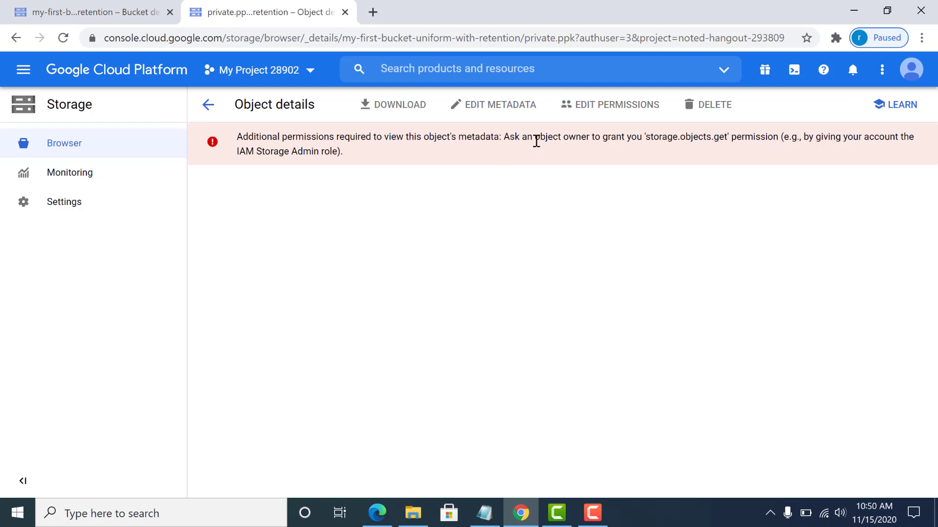
{"action": "left_click_drag", "start_coordinate": [561, 140], "coordinate": [629, 140]}
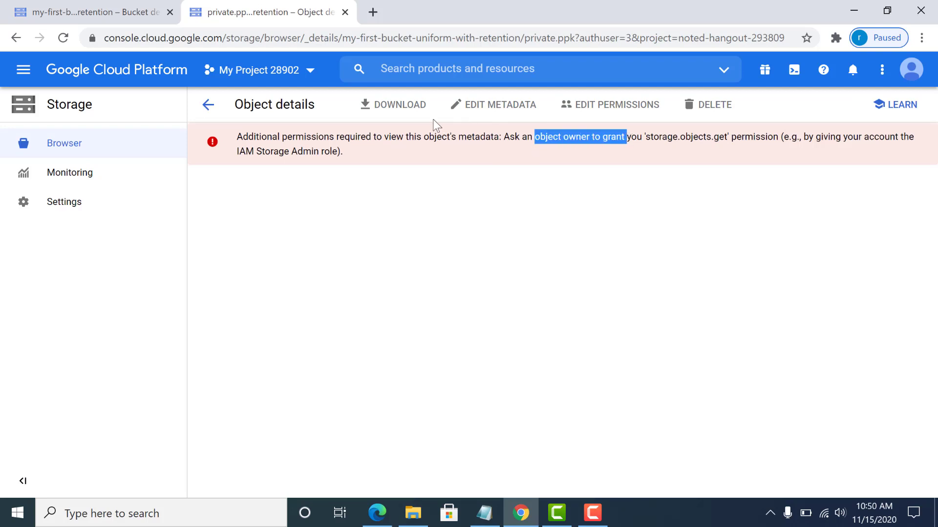
{"action": "left_click", "coordinate": [207, 105]}
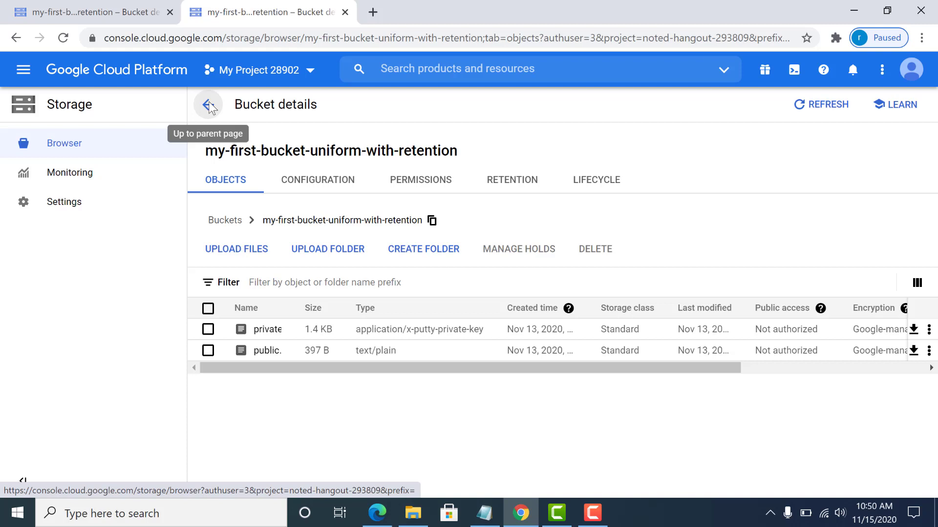
In the bucket-permissions browser tab, view the 3600-second, unlocked retention policy.
{"action": "left_click", "coordinate": [84, 22]}
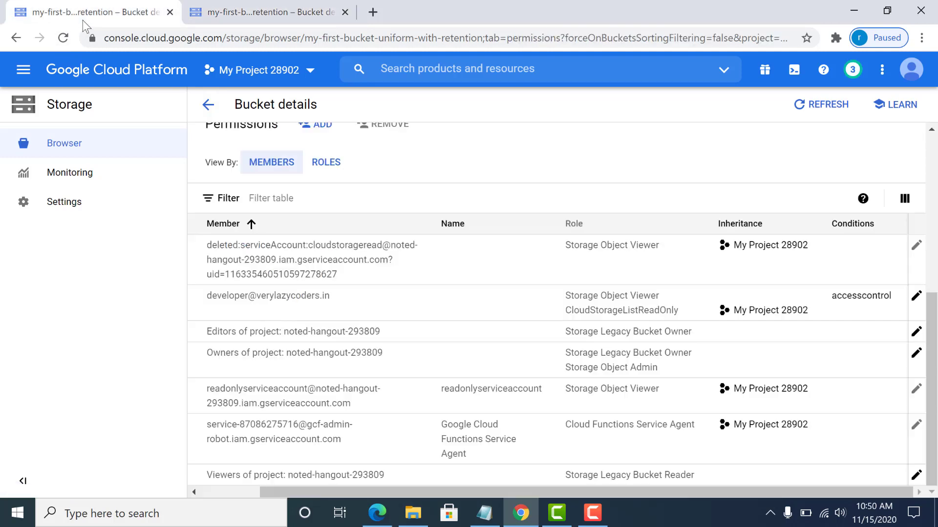
{"action": "key", "text": "ctrl+Tab"}
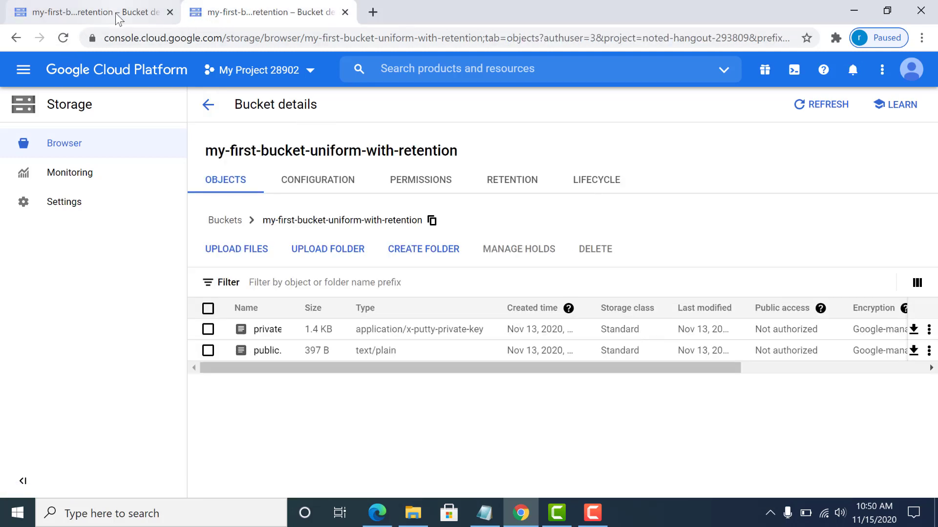
{"action": "left_click", "coordinate": [117, 19]}
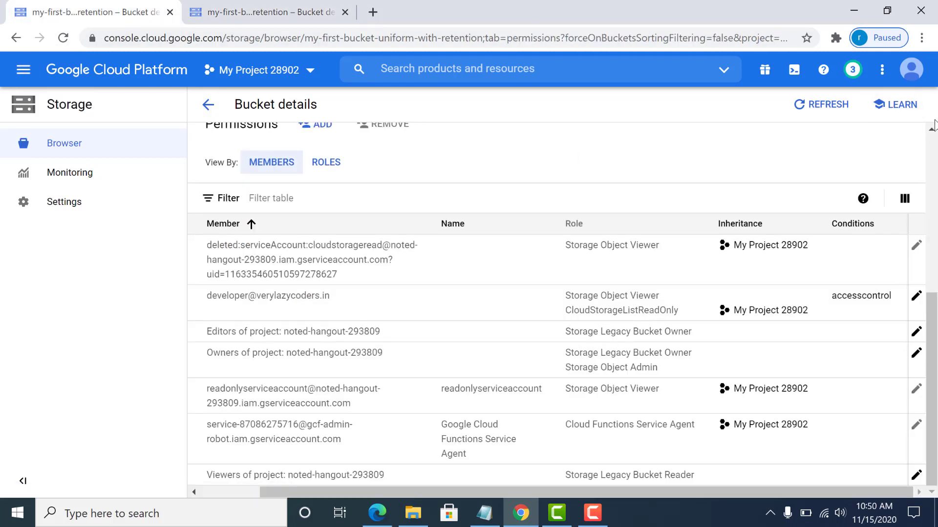
{"action": "left_click", "coordinate": [934, 151]}
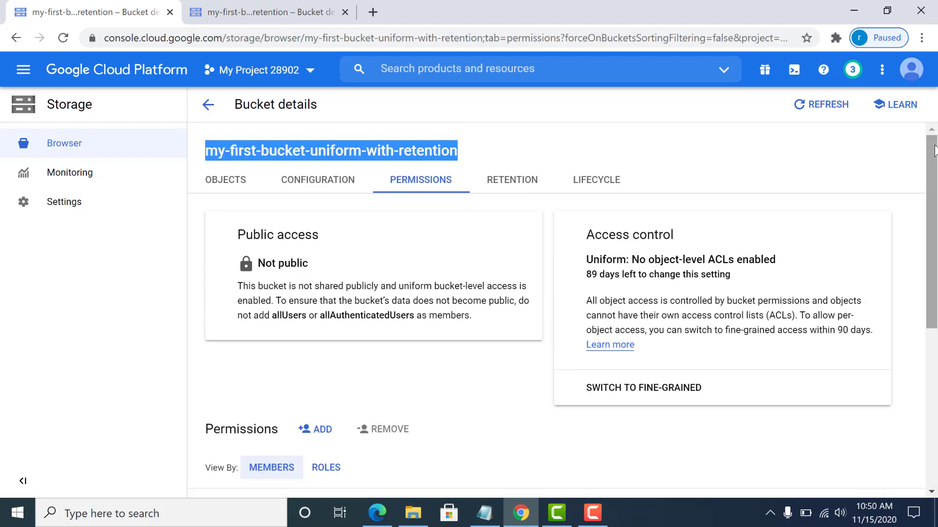
{"action": "left_click", "coordinate": [522, 176]}
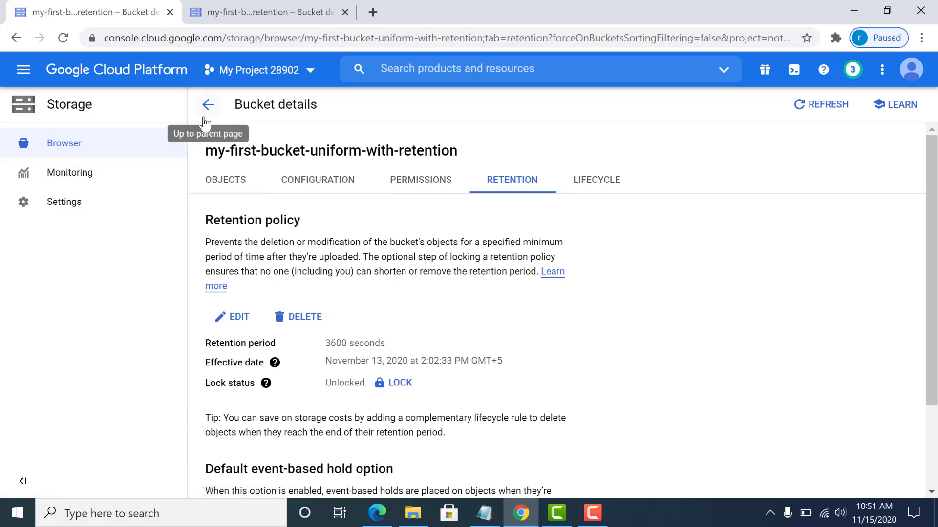
Upload the 37.8 MB test.avi video from Documents into my-first-bucket-uniform-with-retention.
{"action": "left_click", "coordinate": [219, 181]}
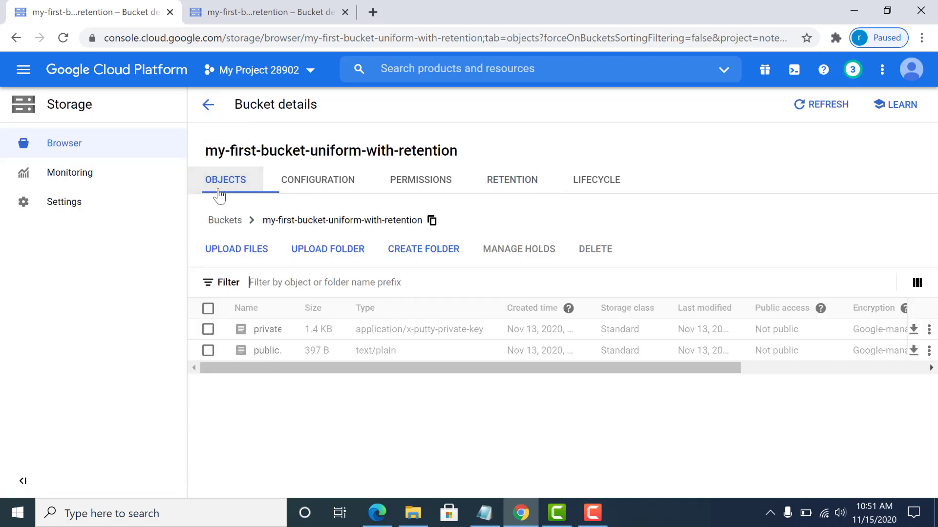
{"action": "left_click", "coordinate": [240, 258]}
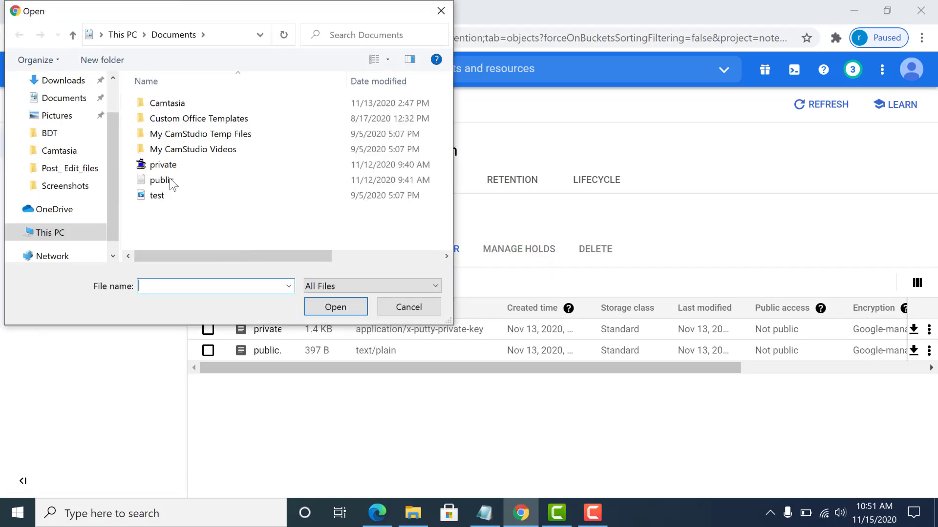
{"action": "double_click", "coordinate": [172, 195]}
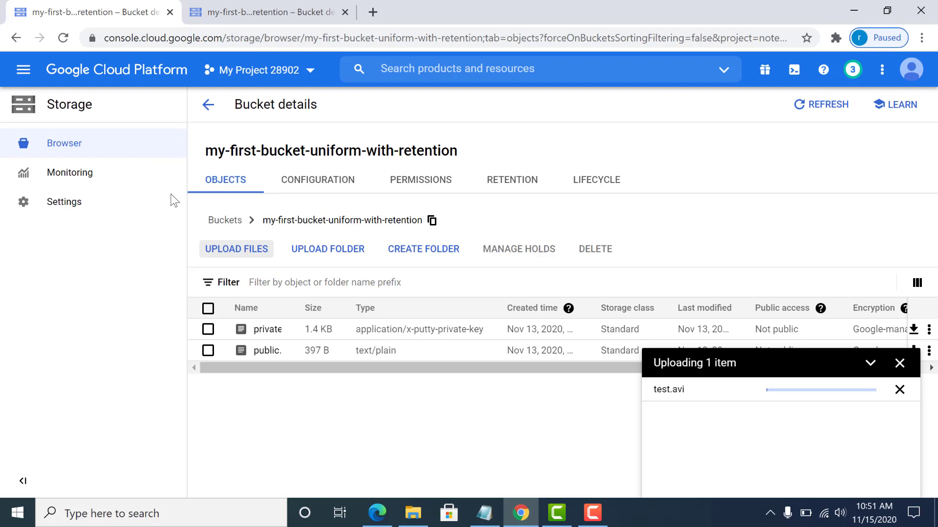
{"action": "left_click", "coordinate": [900, 363]}
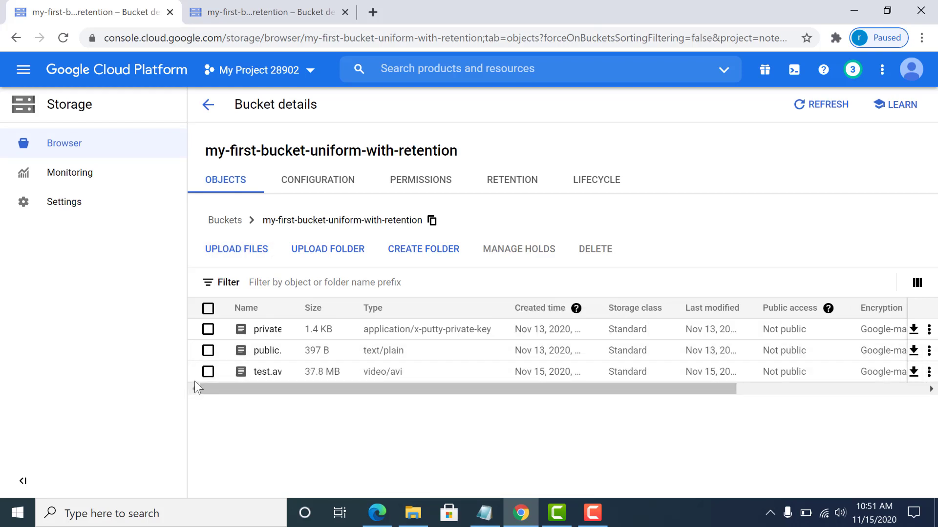
Attempt to permanently delete test.avi from the bucket.
{"action": "left_click", "coordinate": [208, 372]}
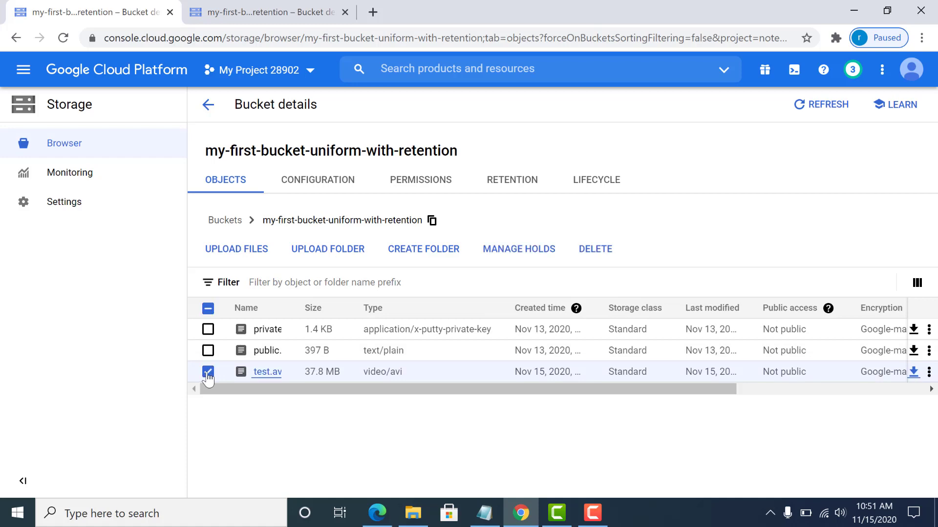
{"action": "left_click", "coordinate": [592, 249]}
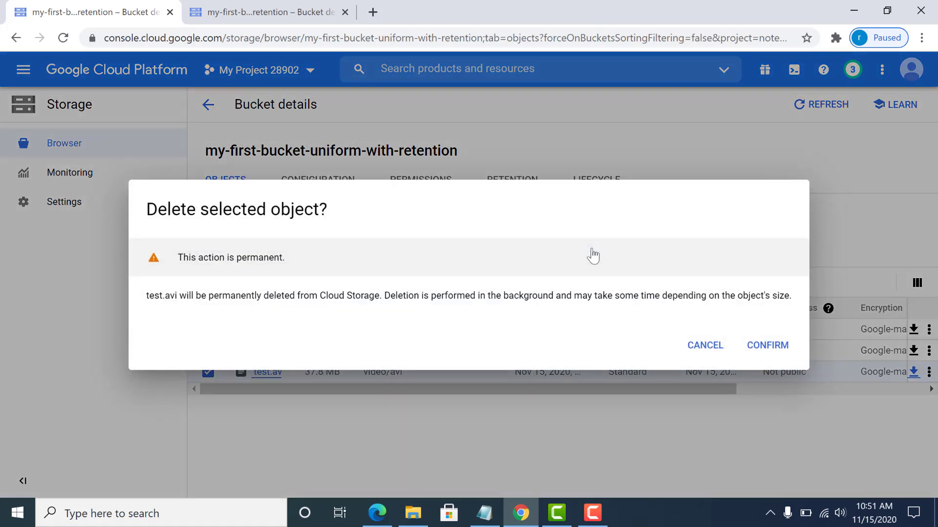
{"action": "left_click", "coordinate": [750, 344]}
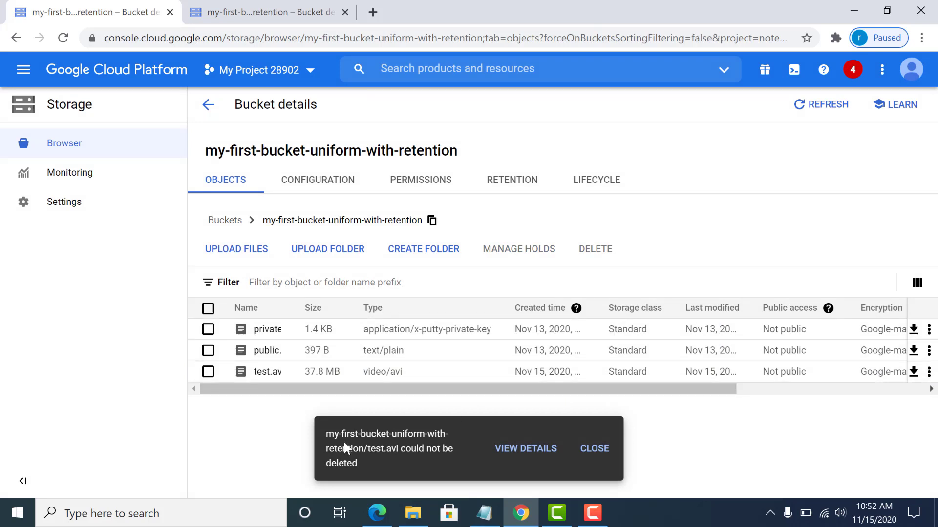
Review the 'Retention policy not met' error details, then go back to the object list.
{"action": "left_click", "coordinate": [526, 448]}
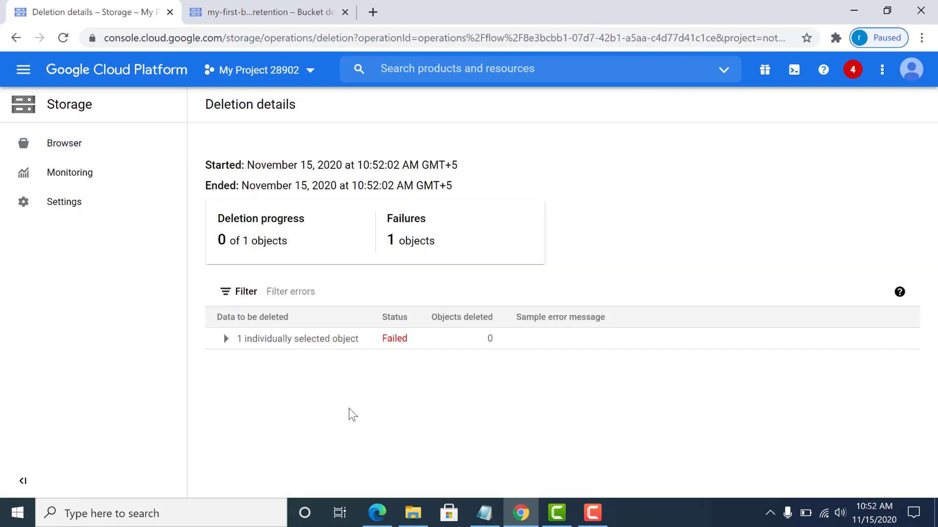
{"action": "left_click", "coordinate": [225, 339]}
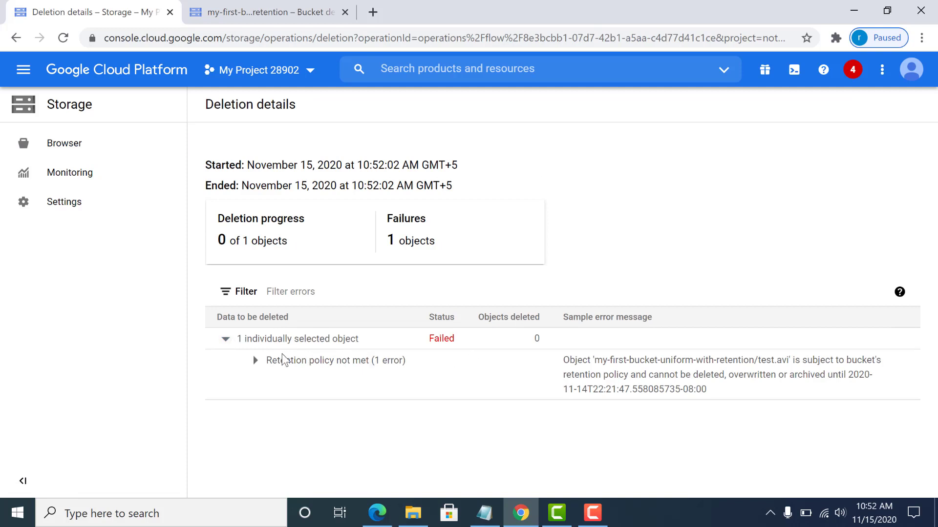
{"action": "left_click", "coordinate": [254, 365]}
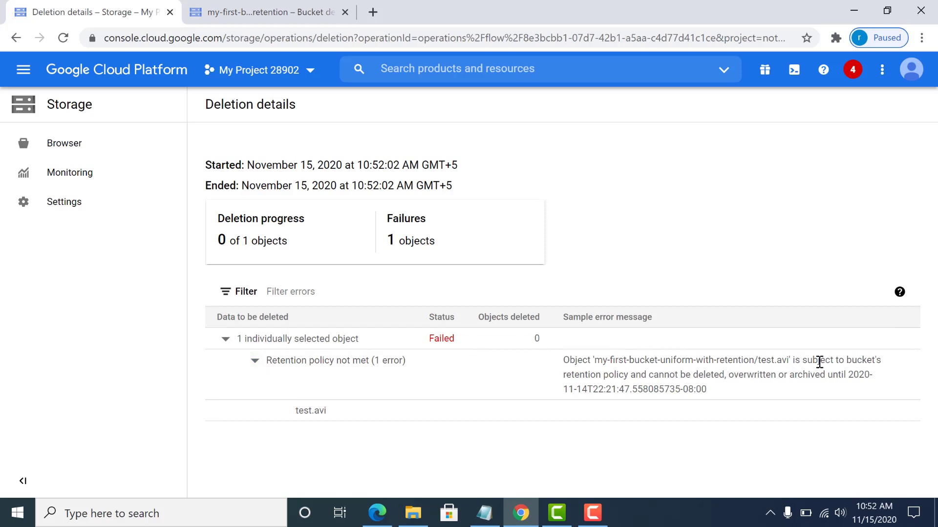
{"action": "left_click_drag", "start_coordinate": [818, 360], "coordinate": [820, 373]}
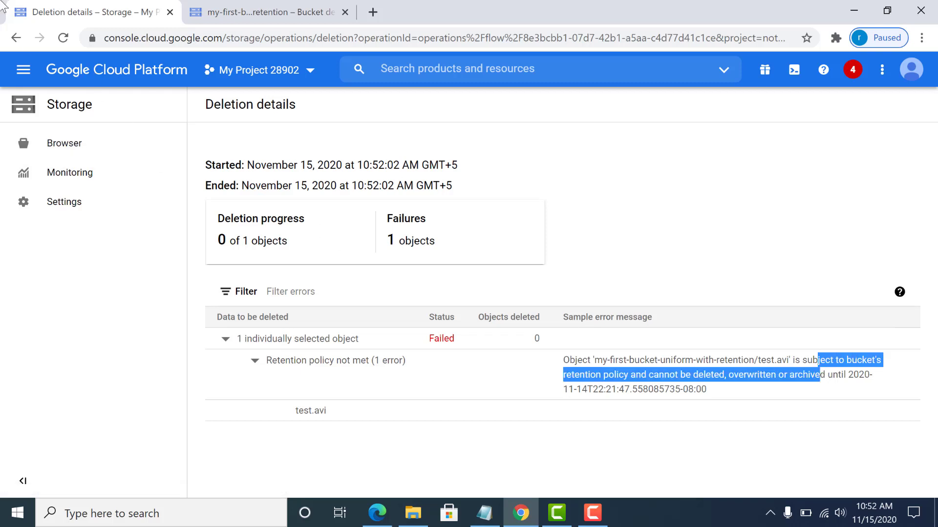
{"action": "left_click", "coordinate": [16, 37]}
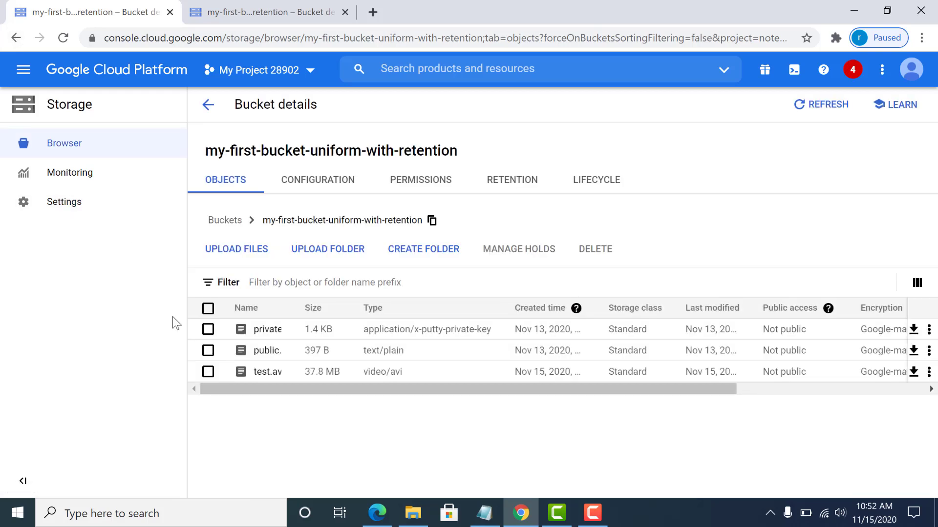
Permanently delete public.txt, then view the bucket's retention policy.
{"action": "left_click", "coordinate": [208, 351]}
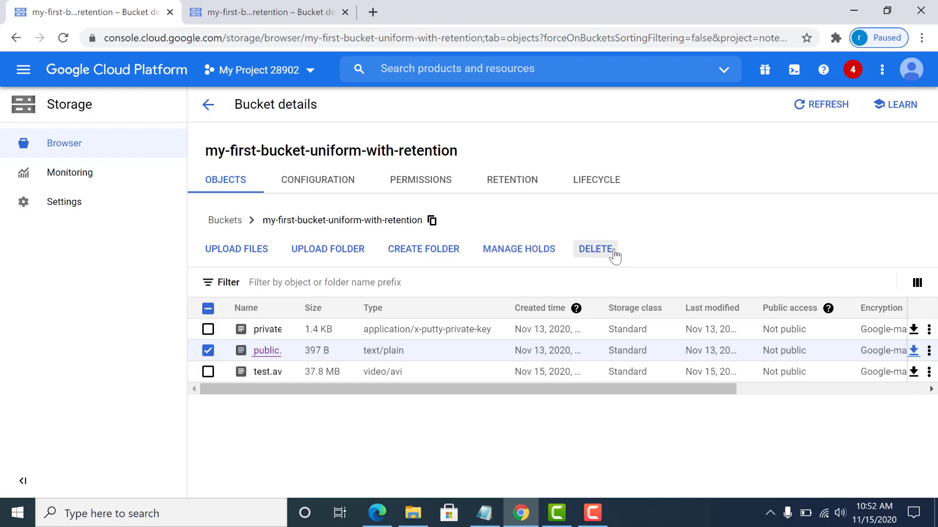
{"action": "left_click", "coordinate": [597, 249]}
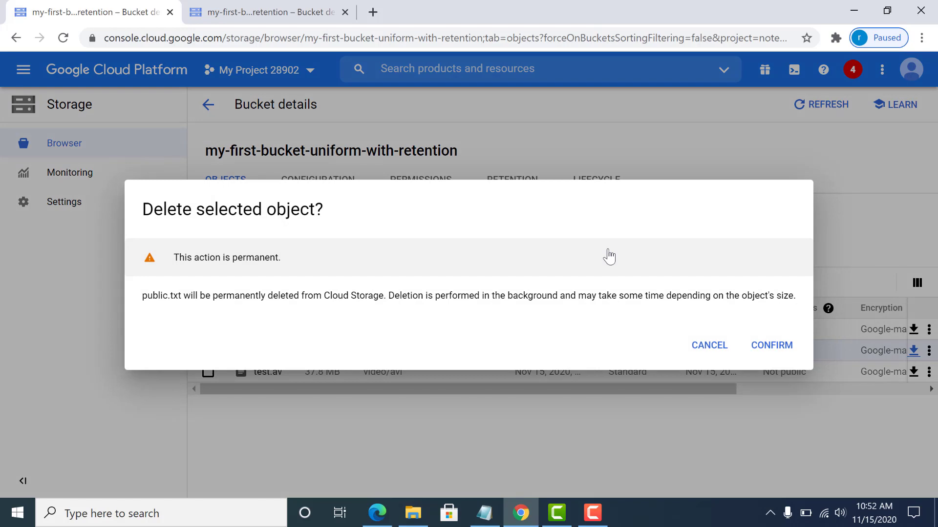
{"action": "left_click", "coordinate": [774, 355]}
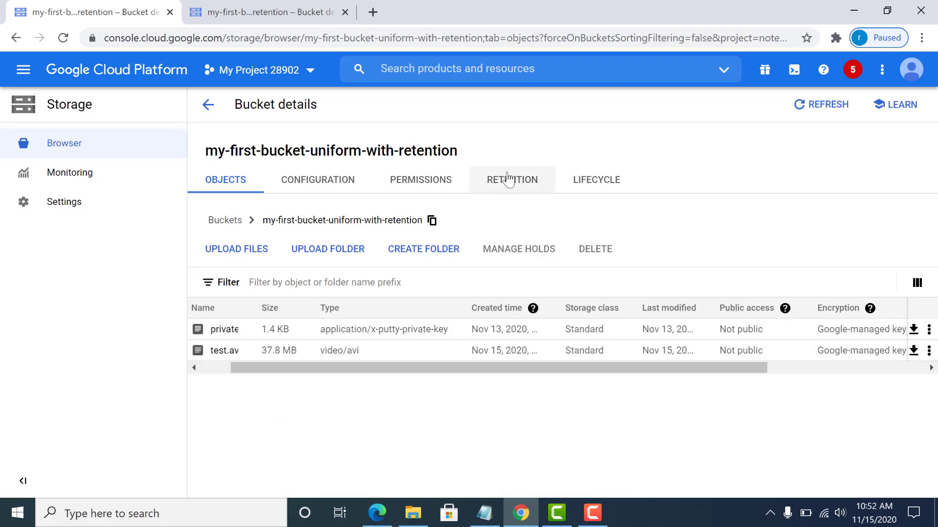
{"action": "left_click", "coordinate": [508, 179]}
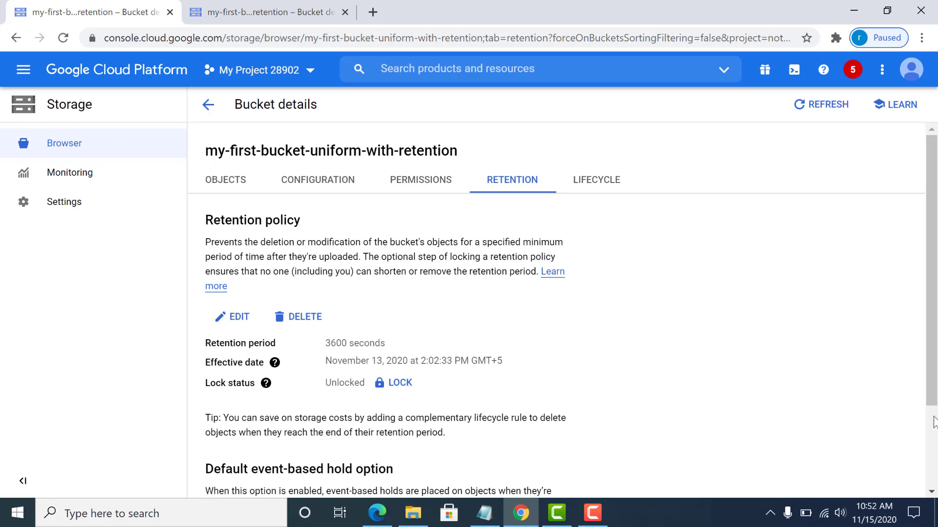
Show the bucket's permissions: Not public with uniform access control.
{"action": "scroll", "coordinate": [934, 421], "scroll_direction": "down", "scroll_amount": 2}
{"action": "scroll", "coordinate": [934, 421], "scroll_direction": "up", "scroll_amount": 2}
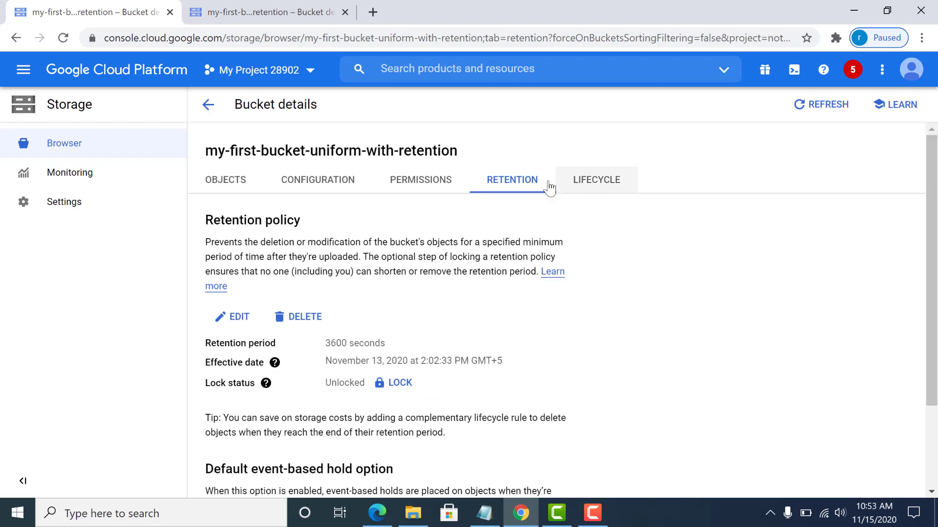
{"action": "left_click", "coordinate": [419, 183]}
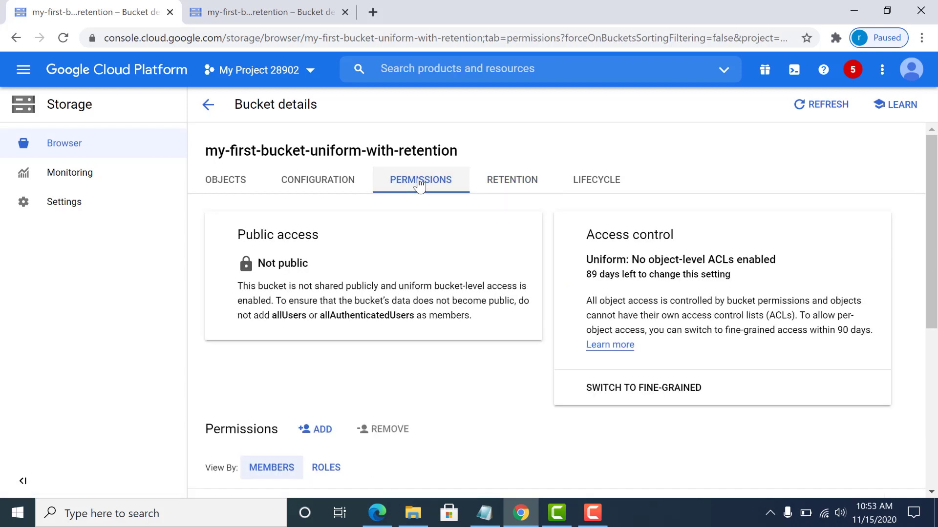
{"action": "left_click", "coordinate": [593, 523]}
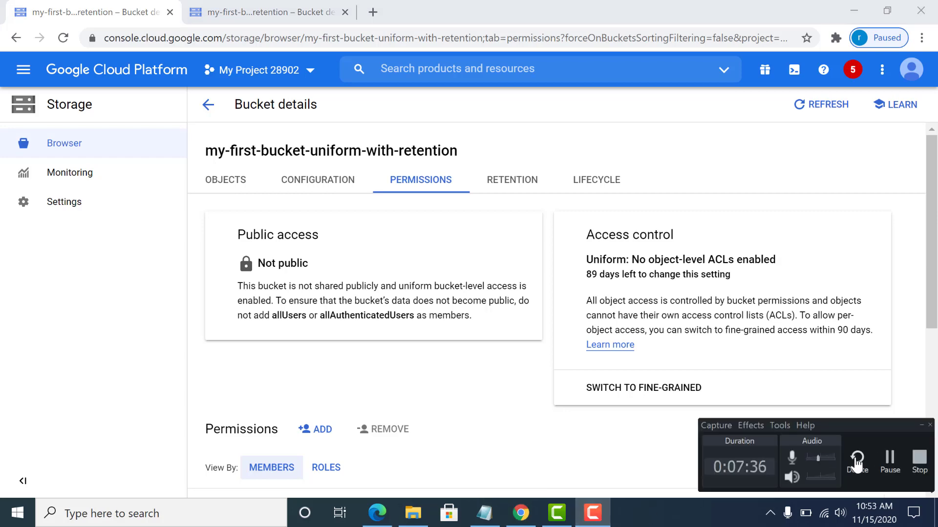